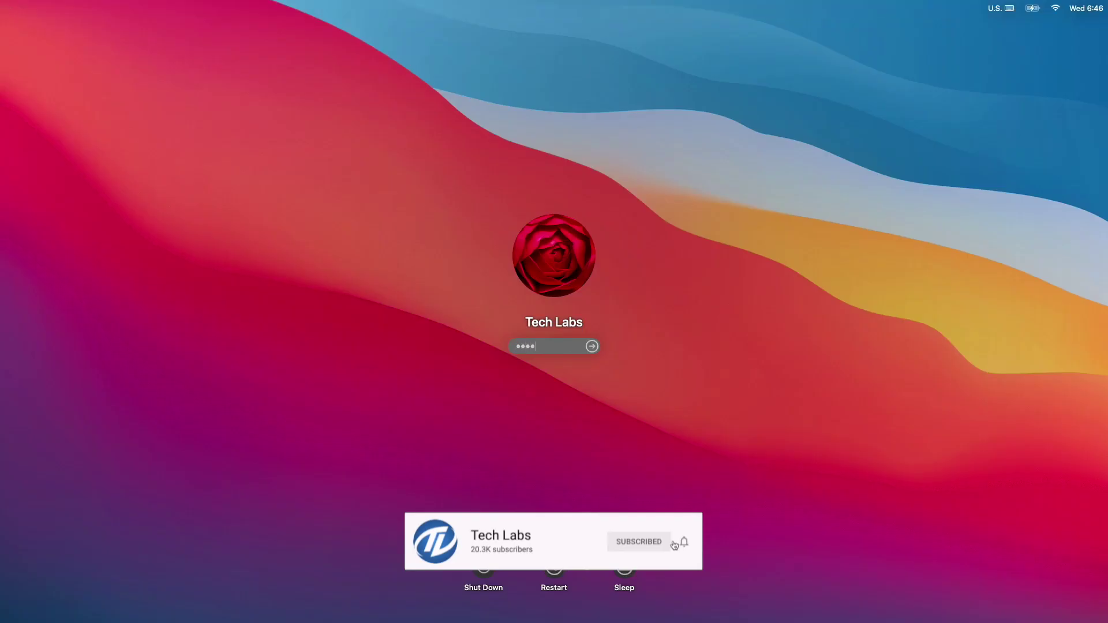
# Step: Submit the account password at the macOS login screen
pyautogui.press('Return')
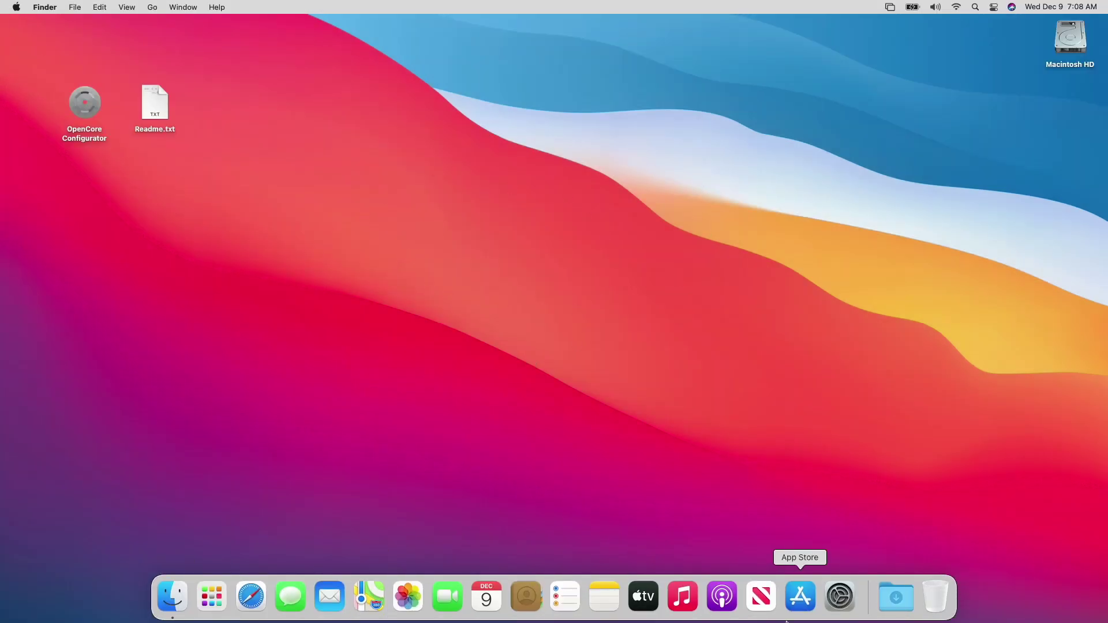
pyautogui.click(15, 7)
pyautogui.click(38, 23)
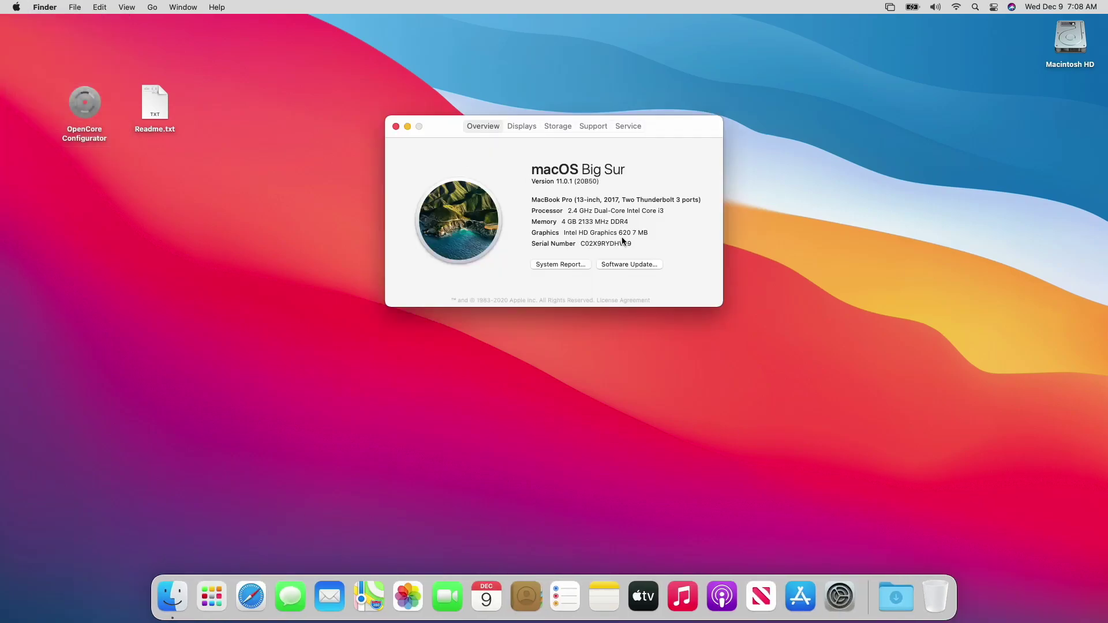
pyautogui.tripleClick(621, 234)
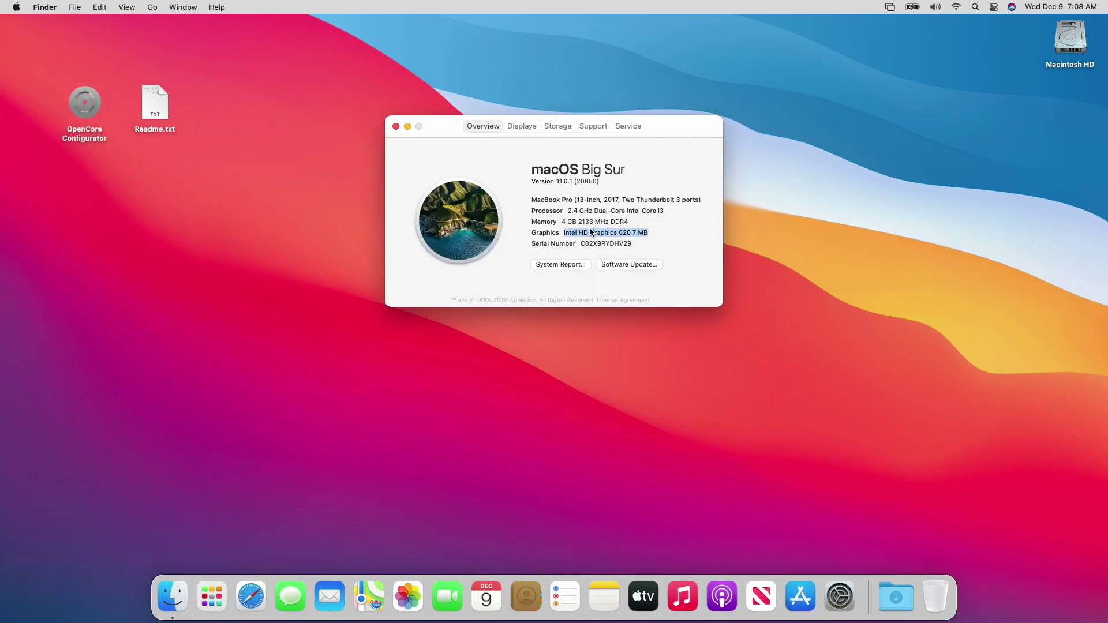
pyautogui.doubleClick(563, 182)
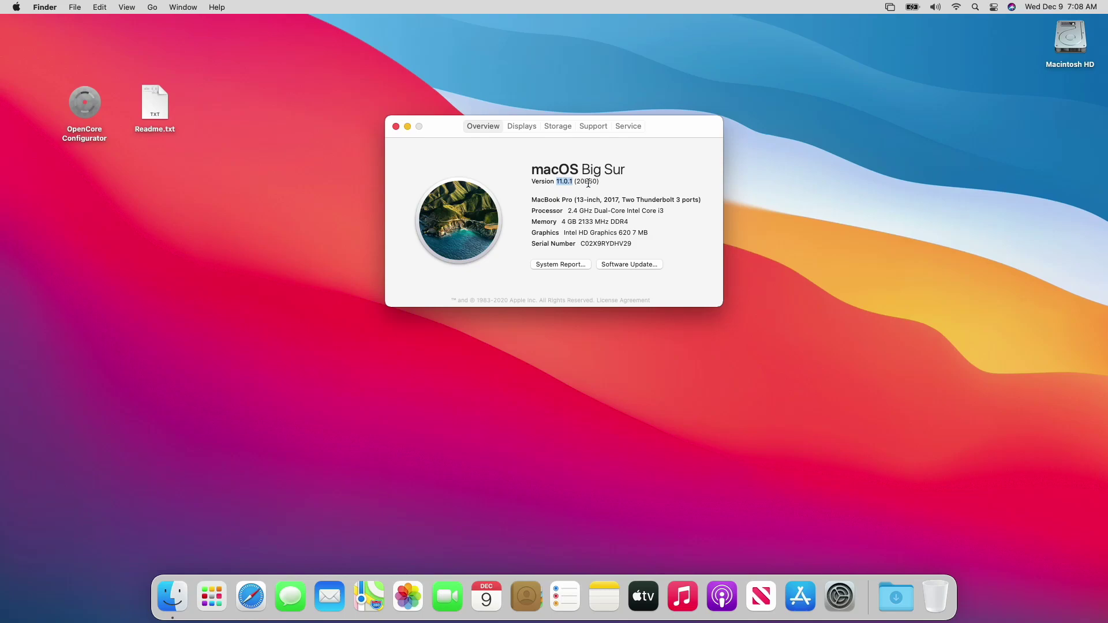
pyautogui.moveTo(555, 182); pyautogui.dragTo(598, 182)
pyautogui.press('super+w')
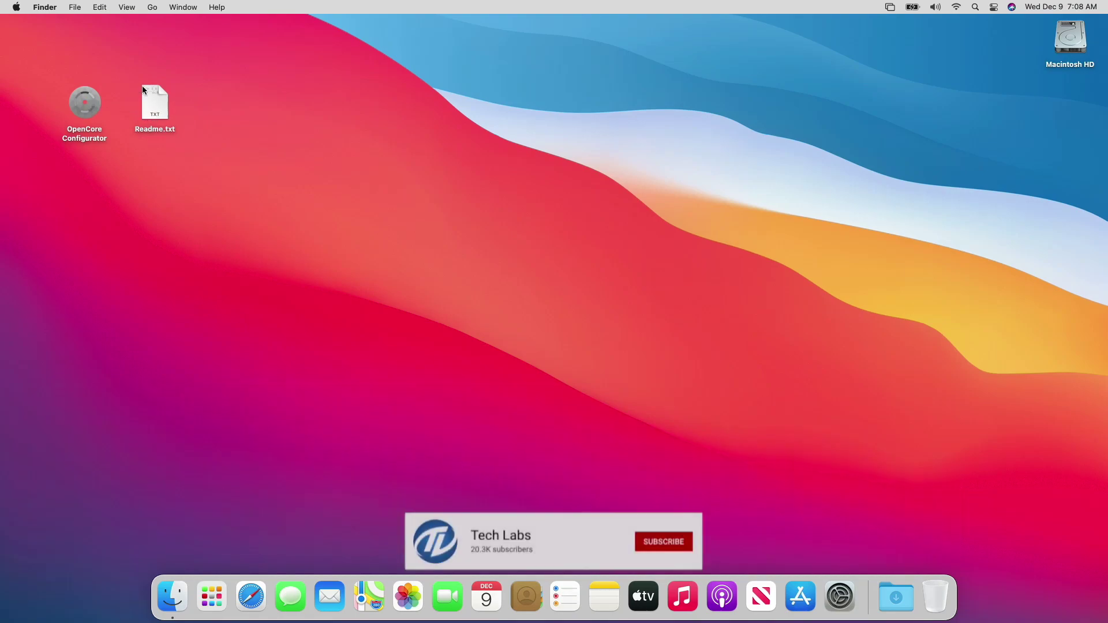
# Step: Mount the EFI partition from OpenCore Configurator's menu-bar icon with the admin password, then quit
pyautogui.click(79, 104)
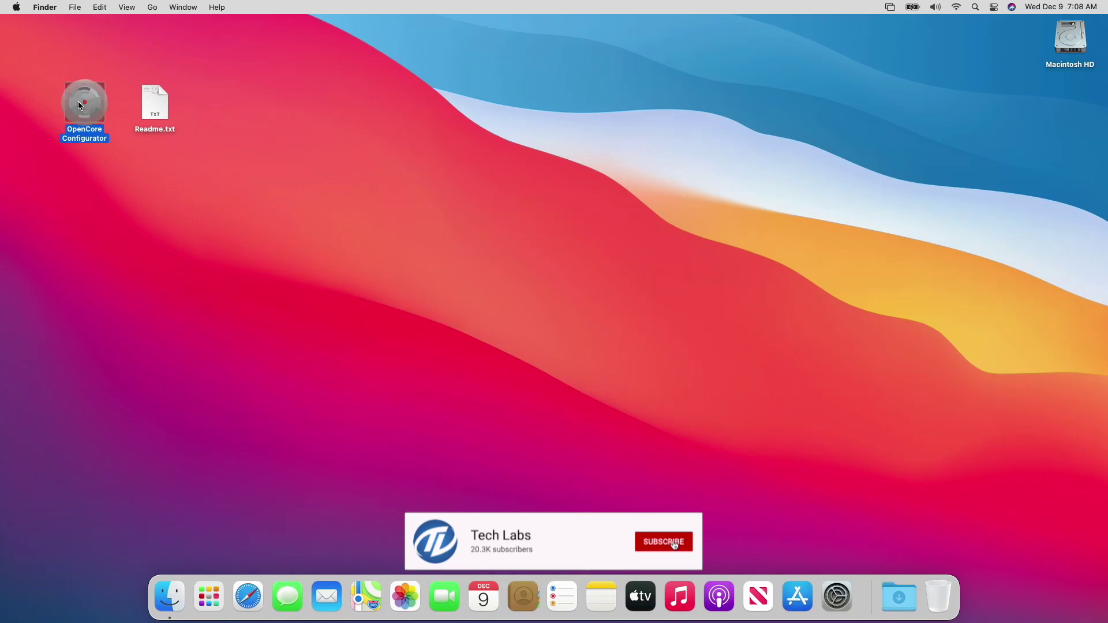
pyautogui.doubleClick(80, 104)
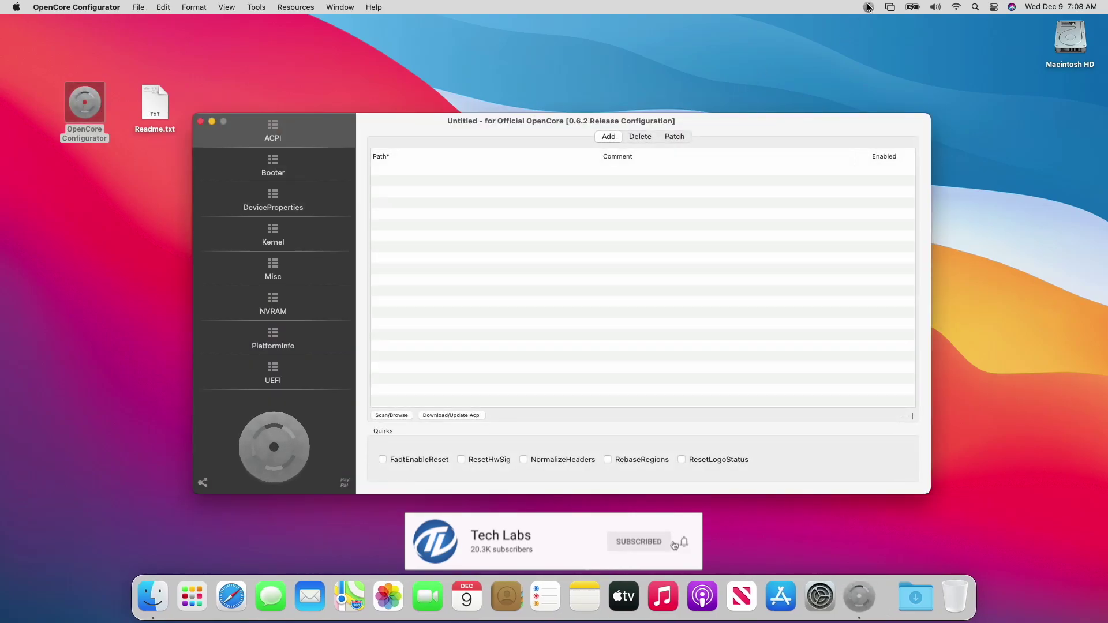
pyautogui.click(868, 6)
pyautogui.click(899, 73)
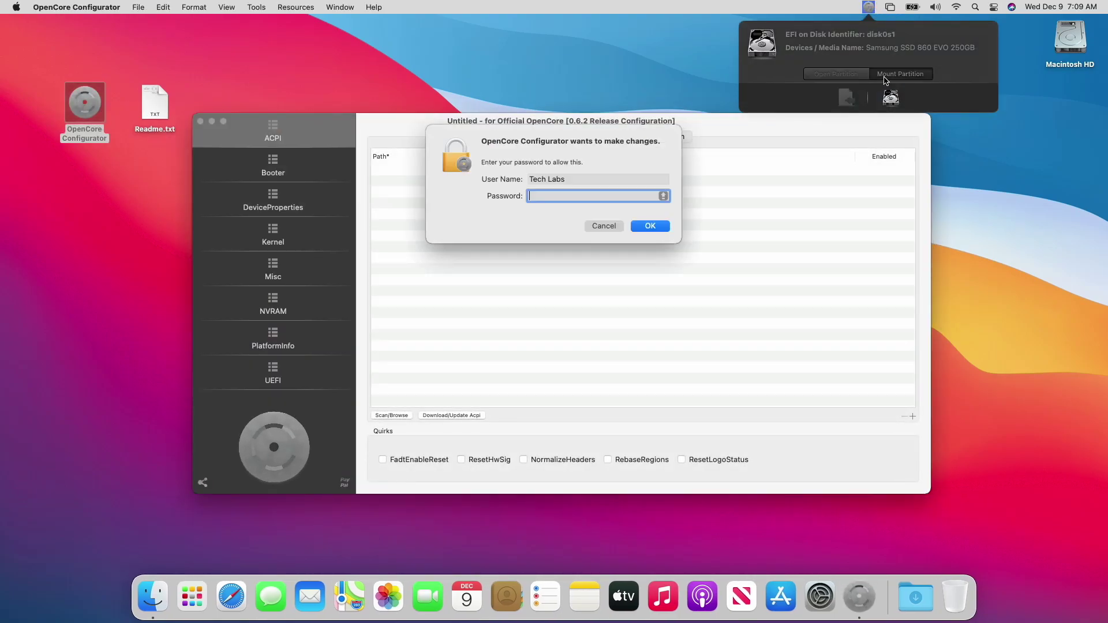
pyautogui.write('••')
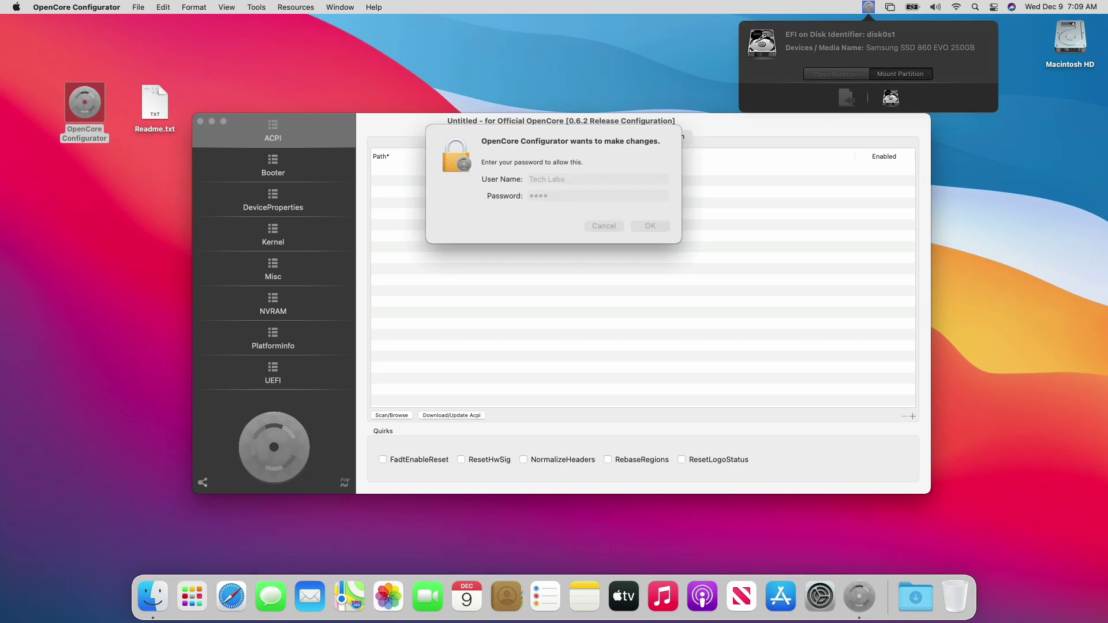
pyautogui.press('Return')
pyautogui.click(76, 7)
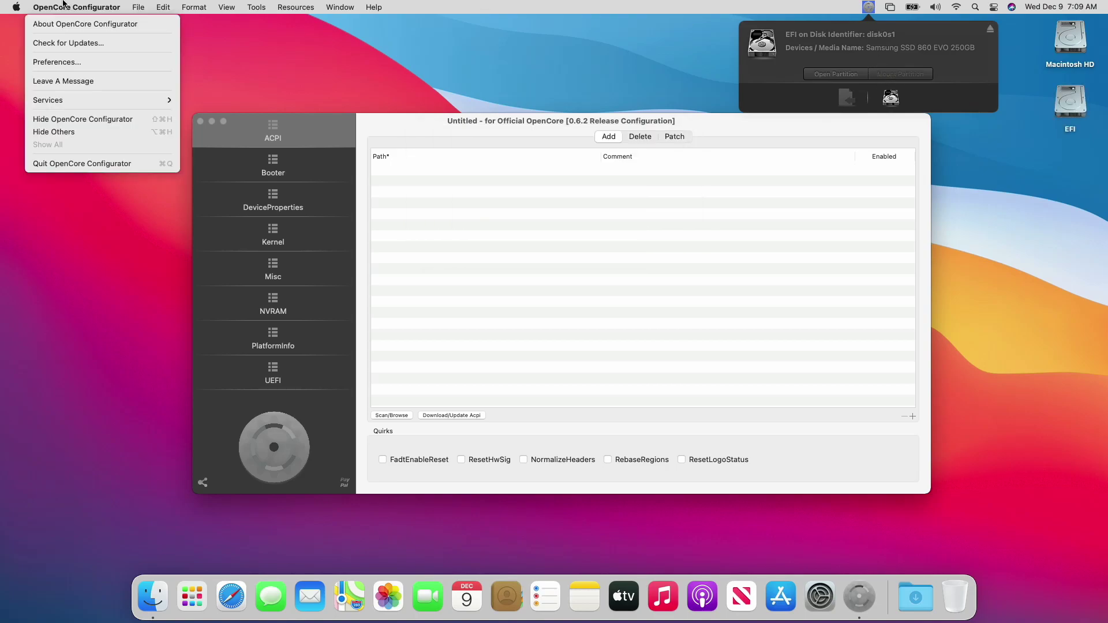
# Step: Open EFI > OC on the mounted EFI drive and load config.plist in OpenCore Configurator
pyautogui.click(82, 163)
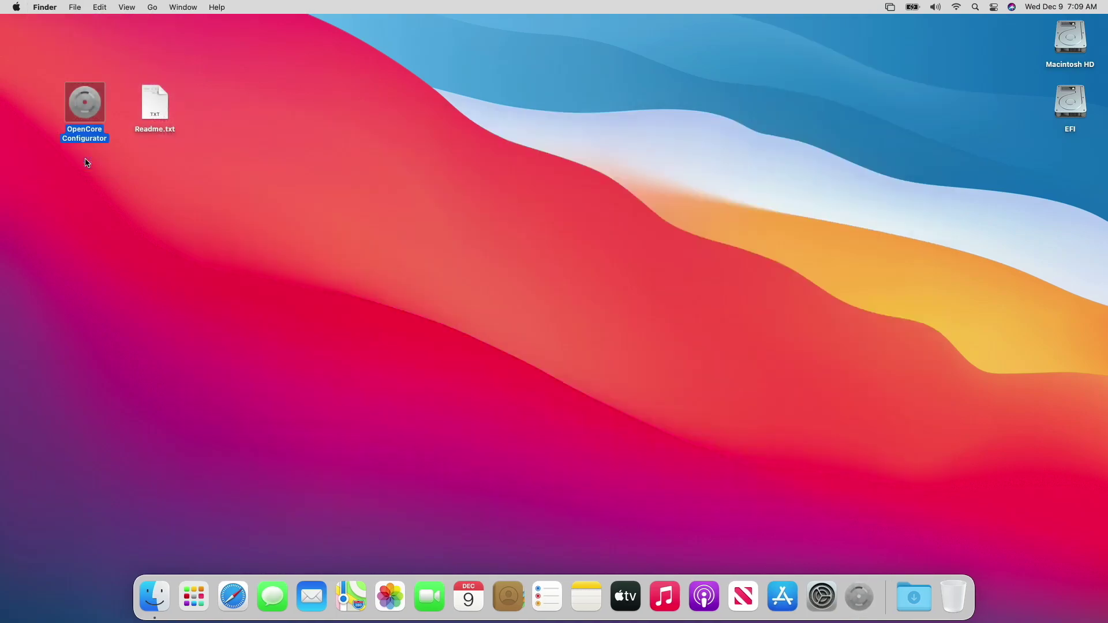
pyautogui.doubleClick(1070, 105)
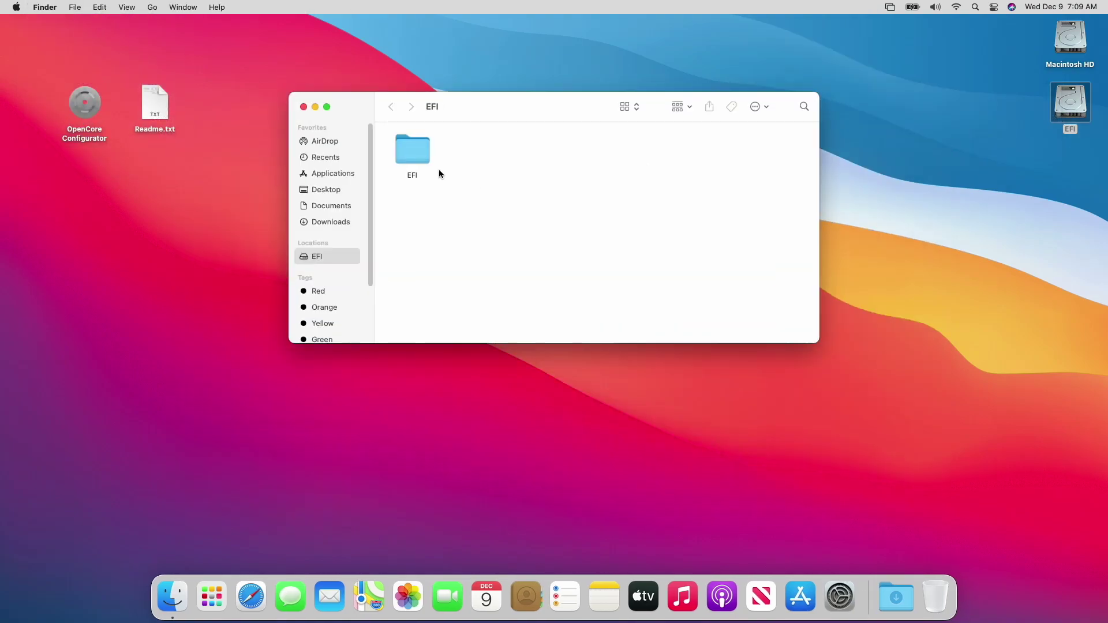
pyautogui.doubleClick(407, 151)
pyautogui.doubleClick(475, 156)
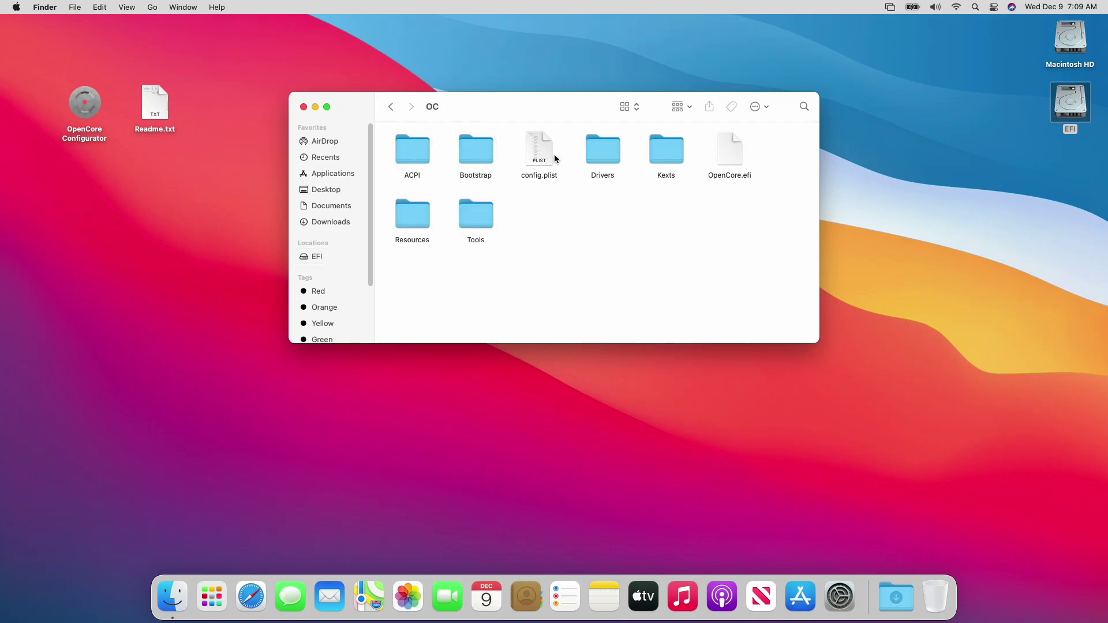
pyautogui.doubleClick(540, 157)
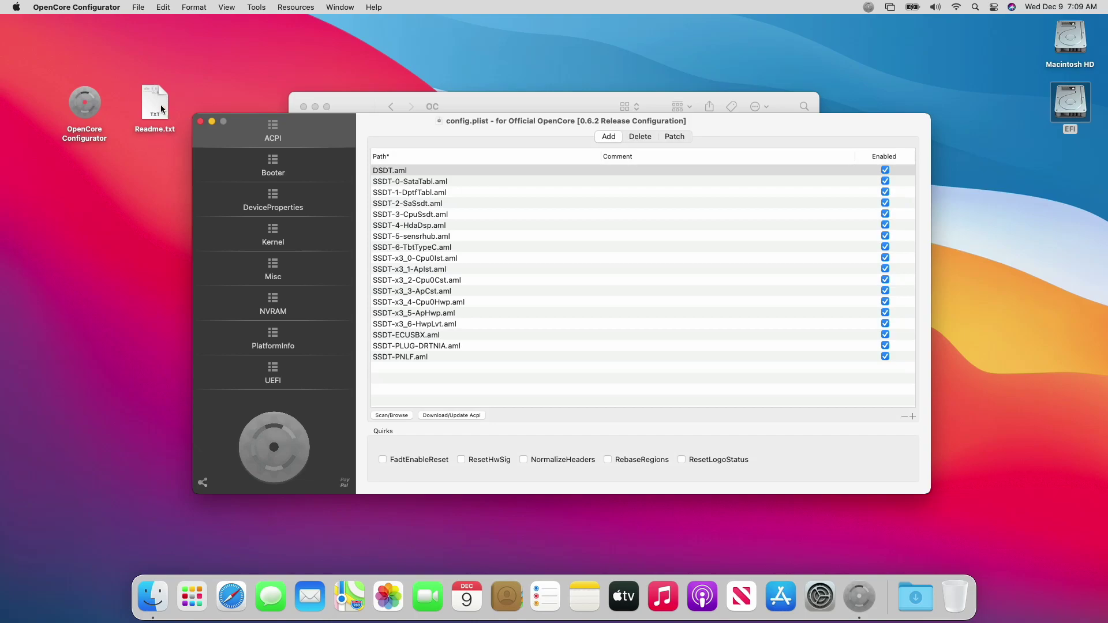
# Step: Open Readme.txt in TextEdit at the top-left, beside the config.plist window
pyautogui.doubleClick(155, 108)
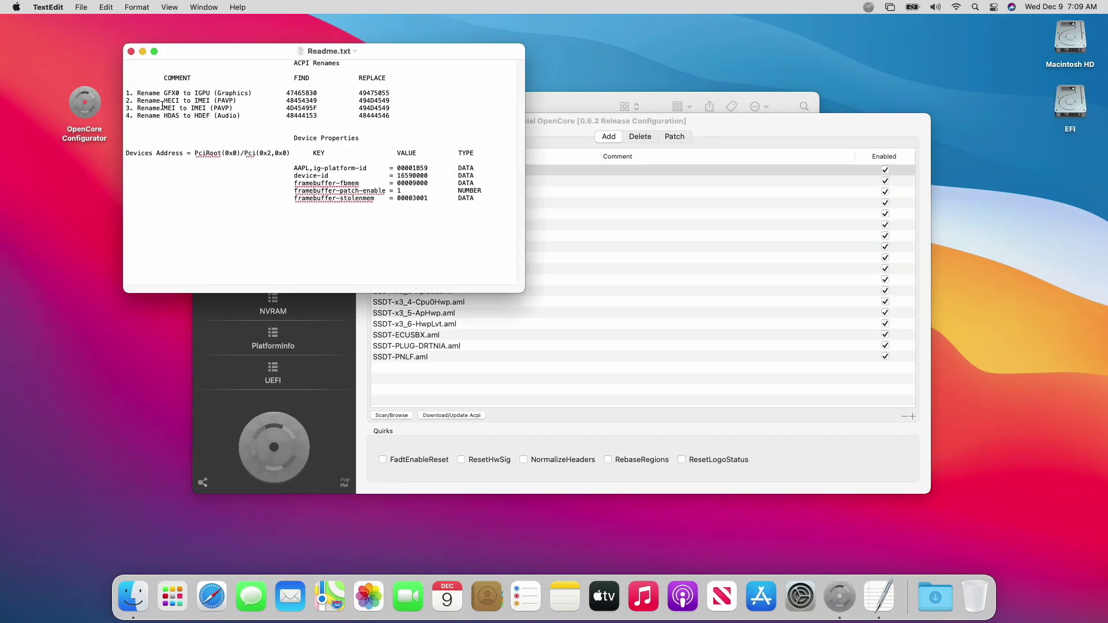
pyautogui.moveTo(226, 54); pyautogui.dragTo(106, 32)
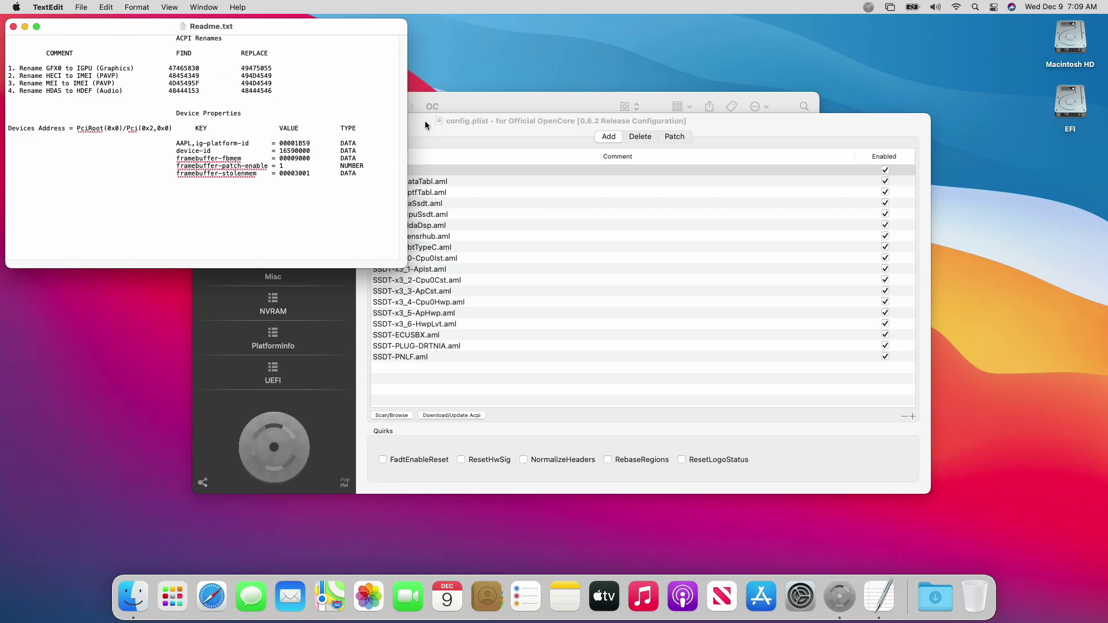
pyautogui.click(460, 129)
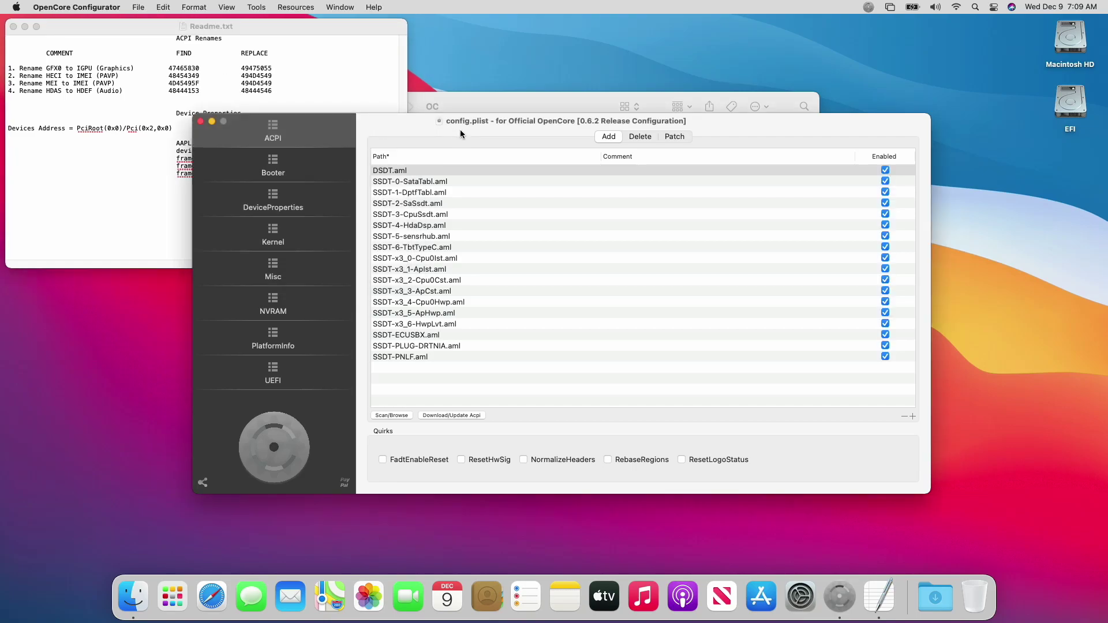
# Step: Add the GFX0→IGPU, HECI→IMEI, MEI→IMEI and HDAS→HDEF renames from the predefined patch list
pyautogui.click(675, 137)
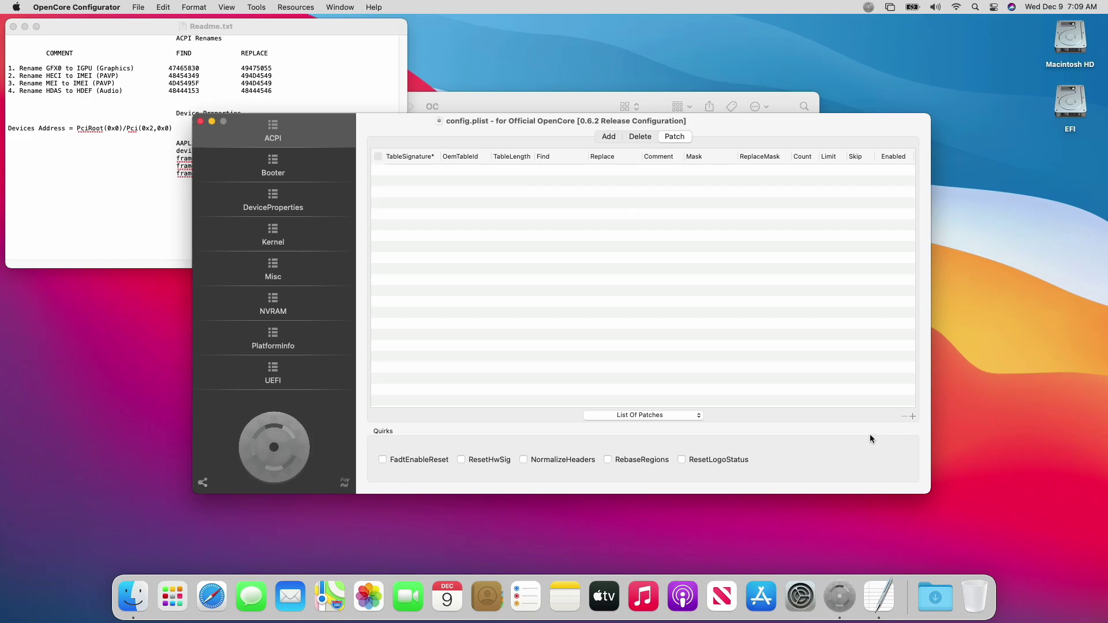
pyautogui.click(692, 415)
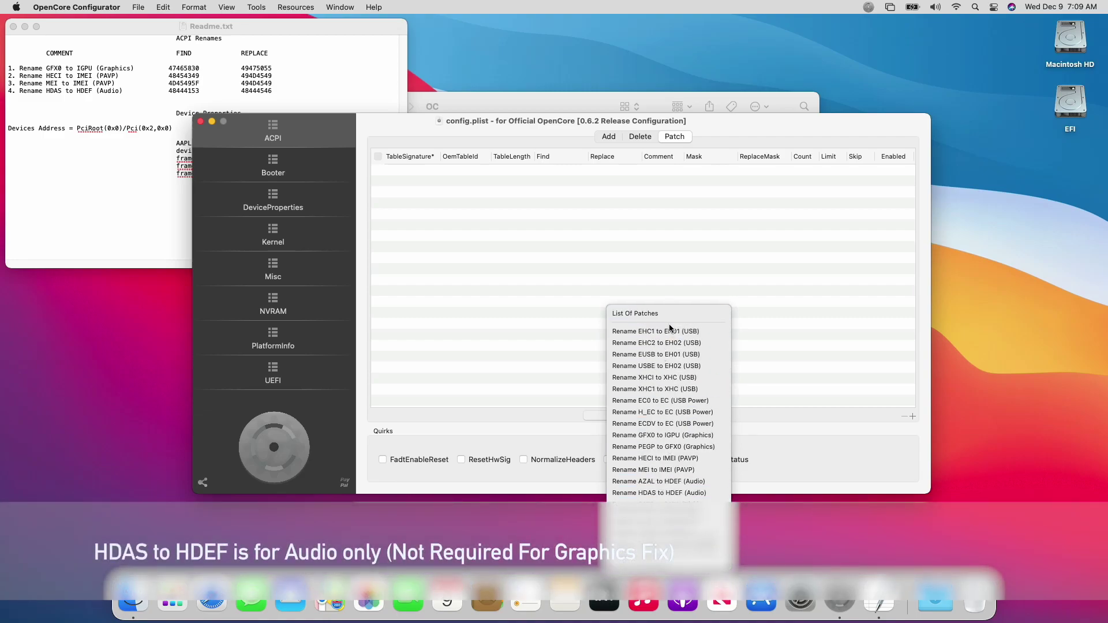
pyautogui.click(681, 435)
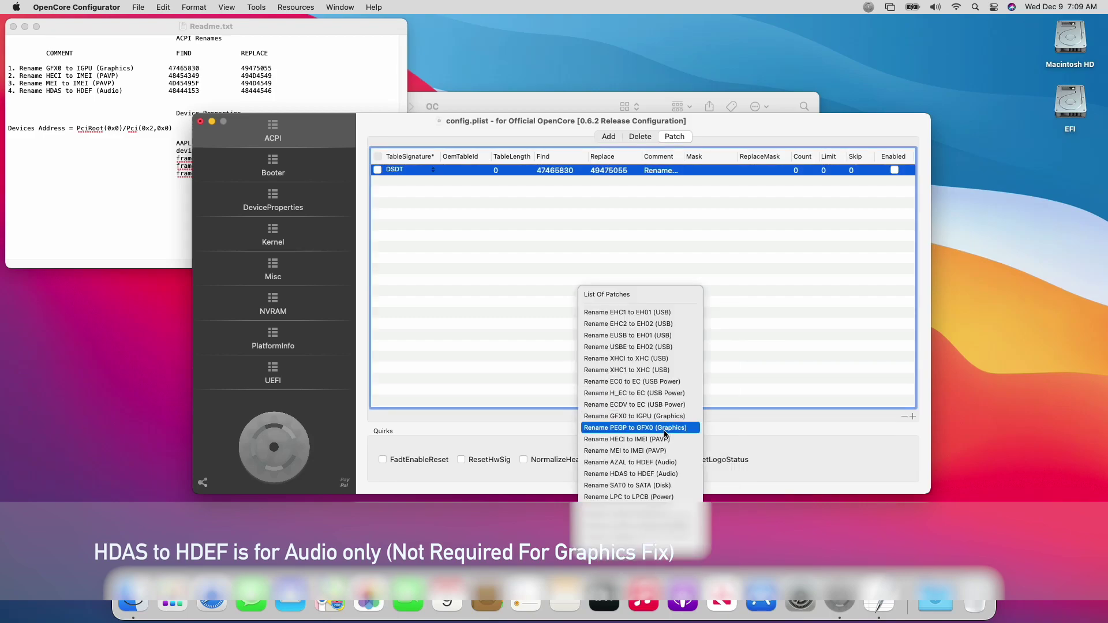
pyautogui.click(667, 439)
pyautogui.click(666, 416)
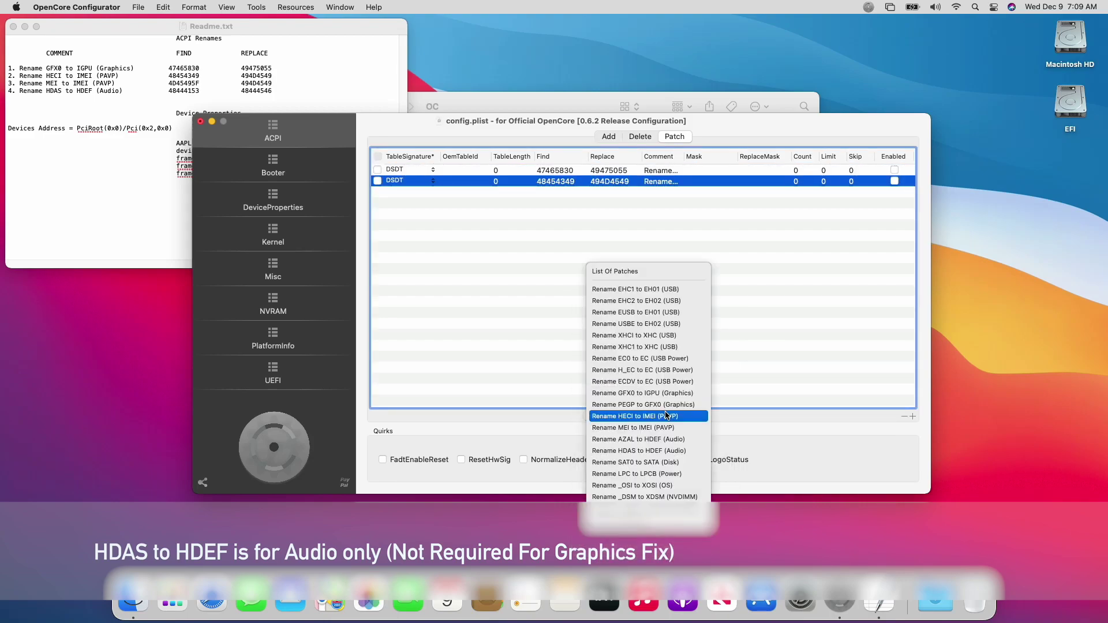
pyautogui.click(648, 429)
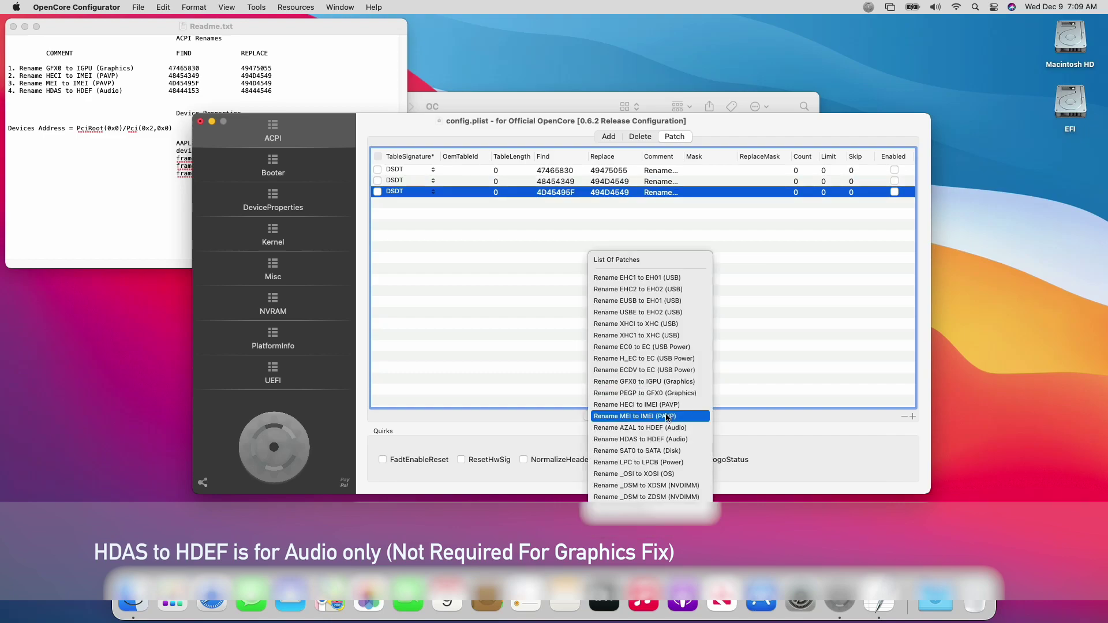
pyautogui.click(665, 440)
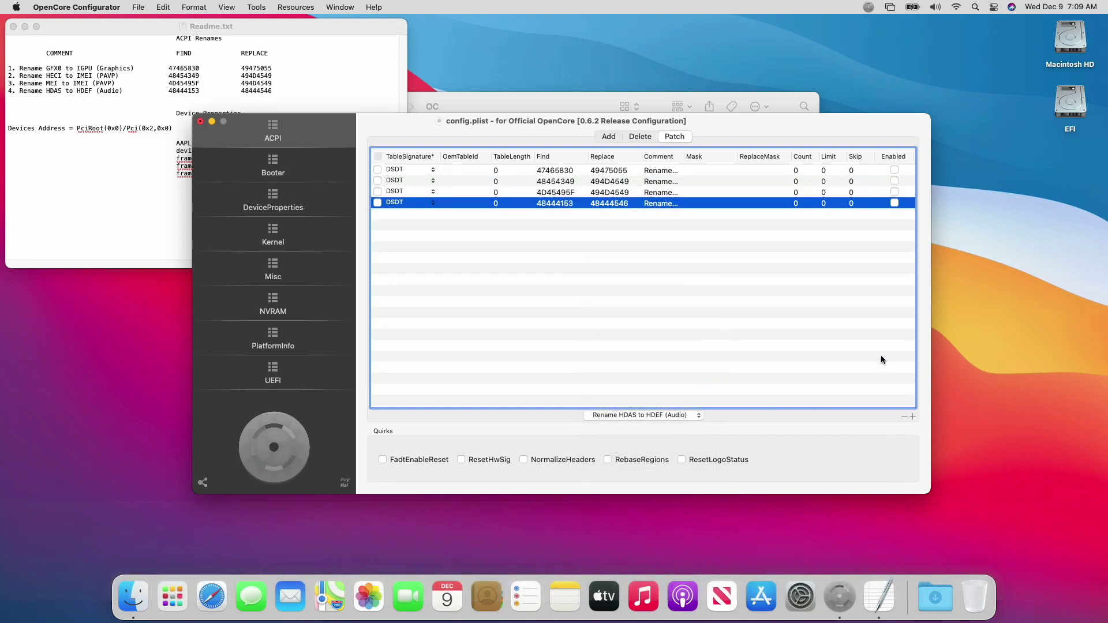
# Step: Tick Enabled on the rename patches and widen the Comment column
pyautogui.click(895, 171)
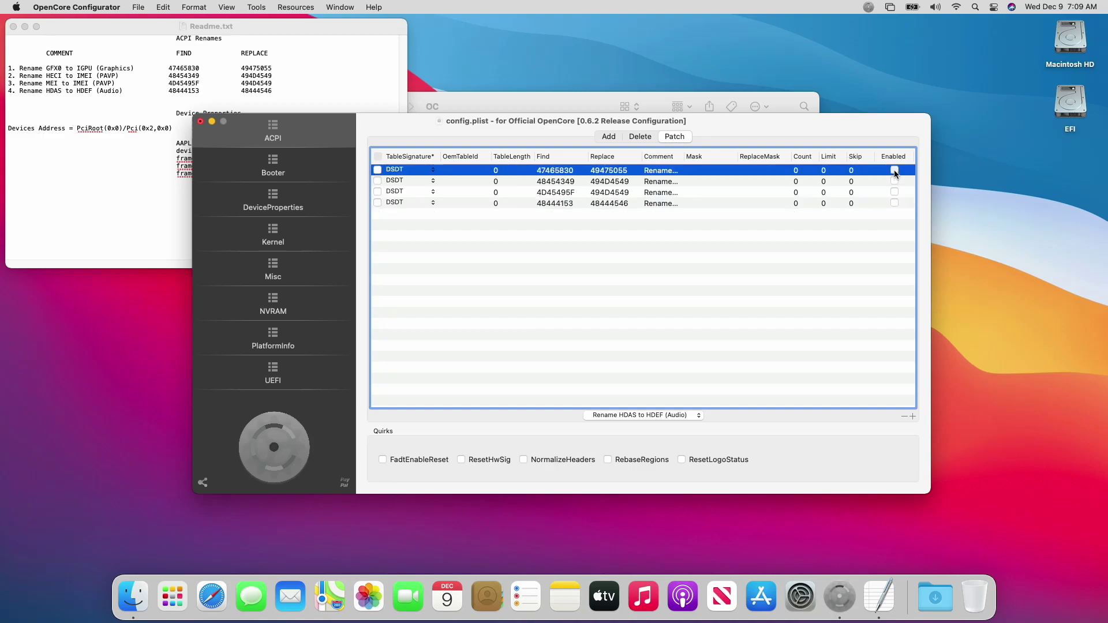
pyautogui.click(894, 181)
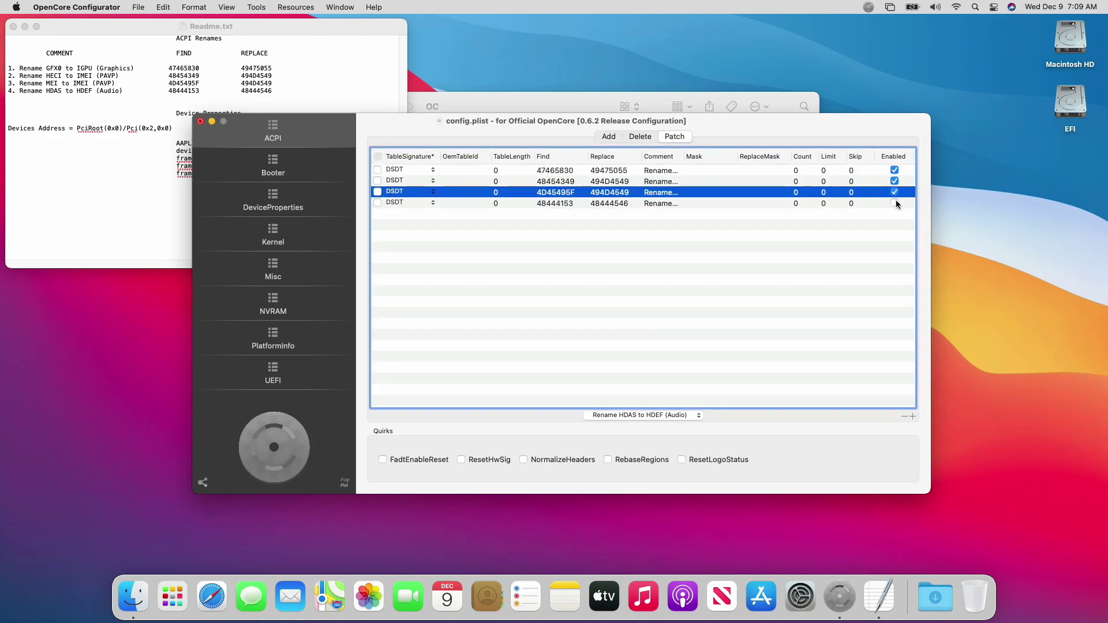
pyautogui.click(895, 204)
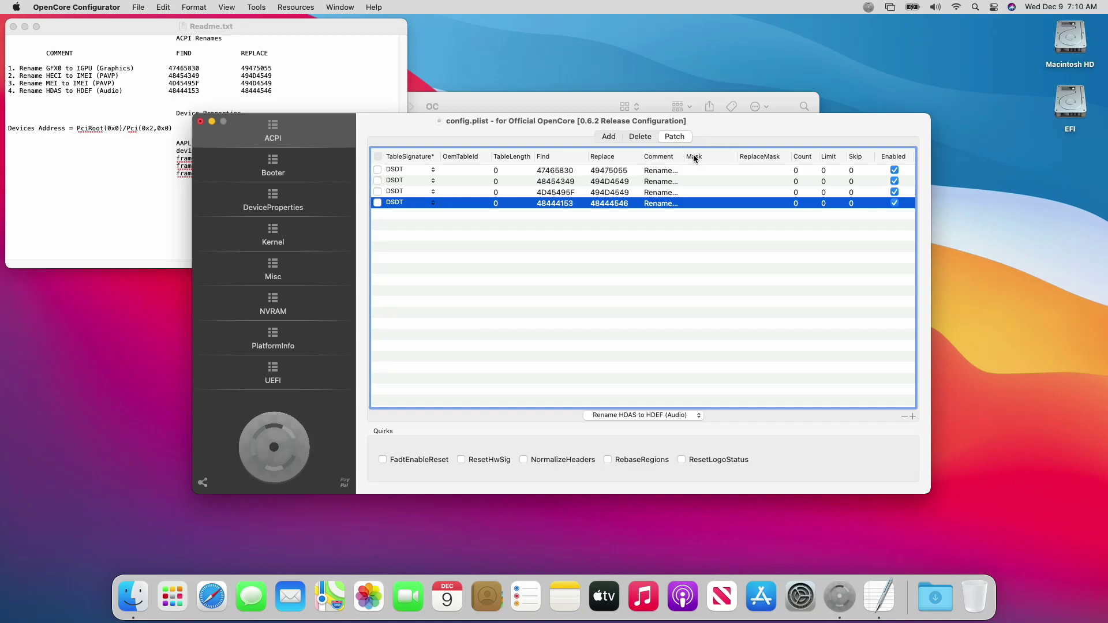
pyautogui.moveTo(681, 156); pyautogui.dragTo(780, 158)
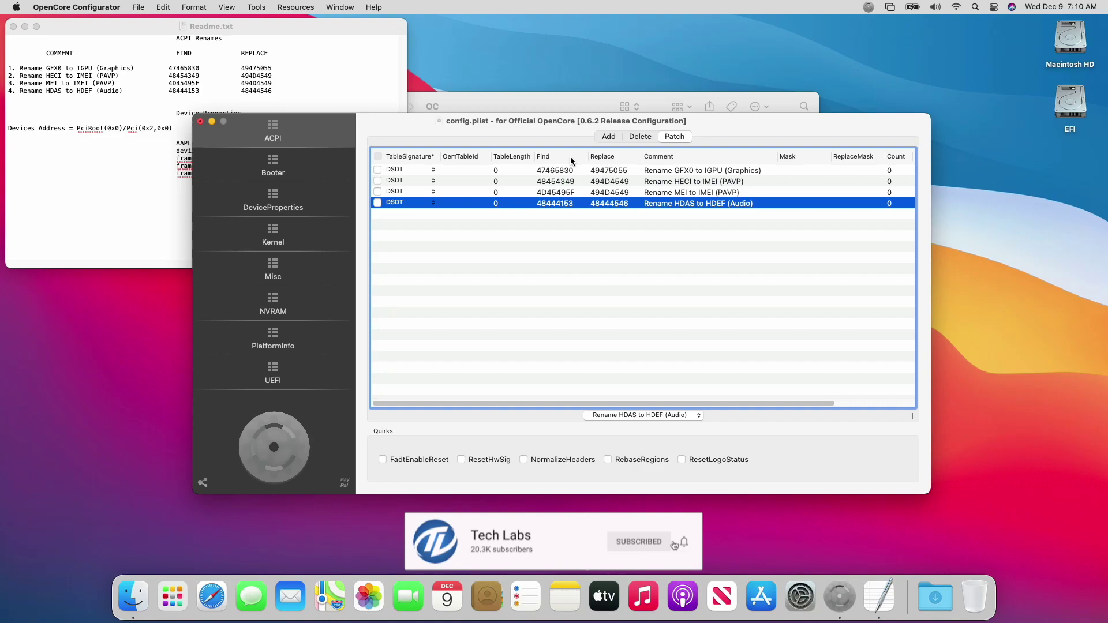
# Step: Add the VGA controller PciRoot(0x0)/Pci(0x2,0x0) under DeviceProperties and clear its default properties
pyautogui.click(290, 200)
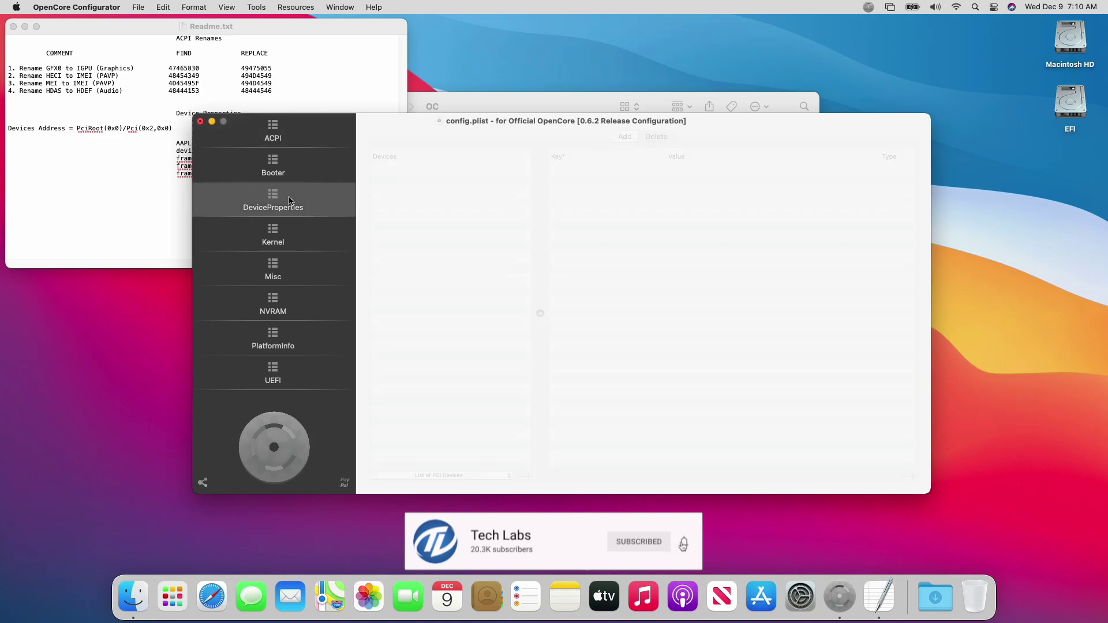
pyautogui.click(129, 191)
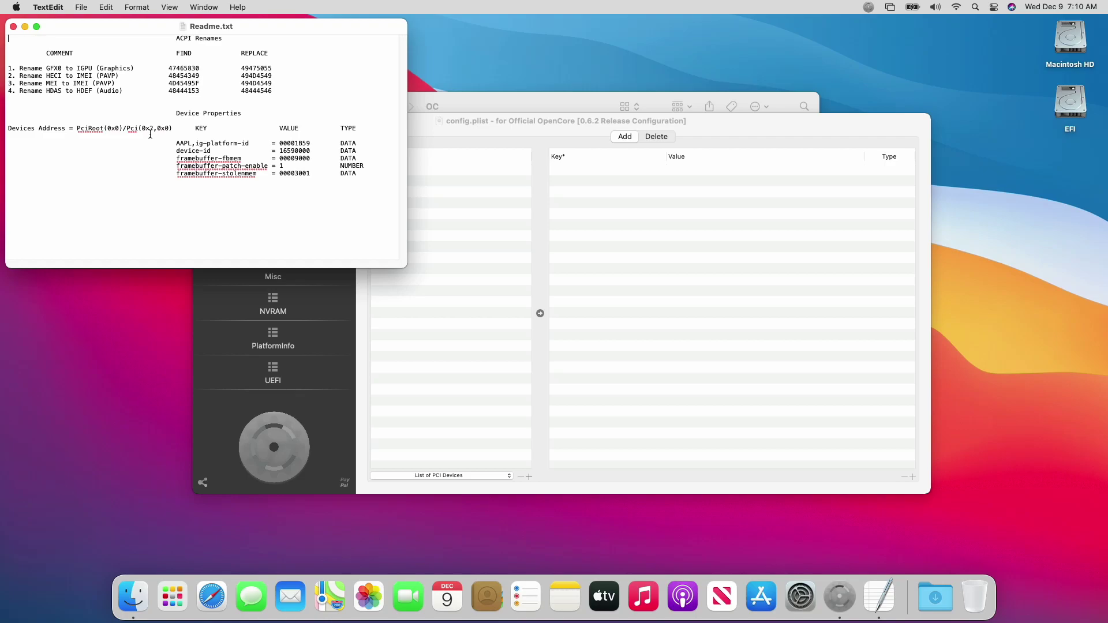
pyautogui.click(487, 475)
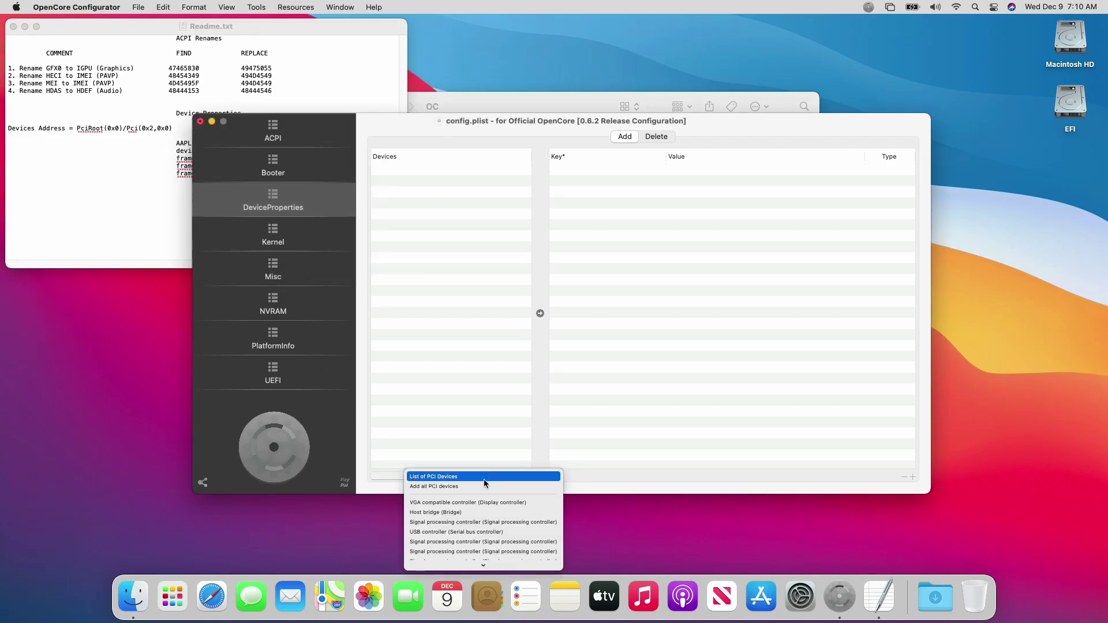
pyautogui.scroll(-3, 485, 520)
pyautogui.scroll(3, 506, 567)
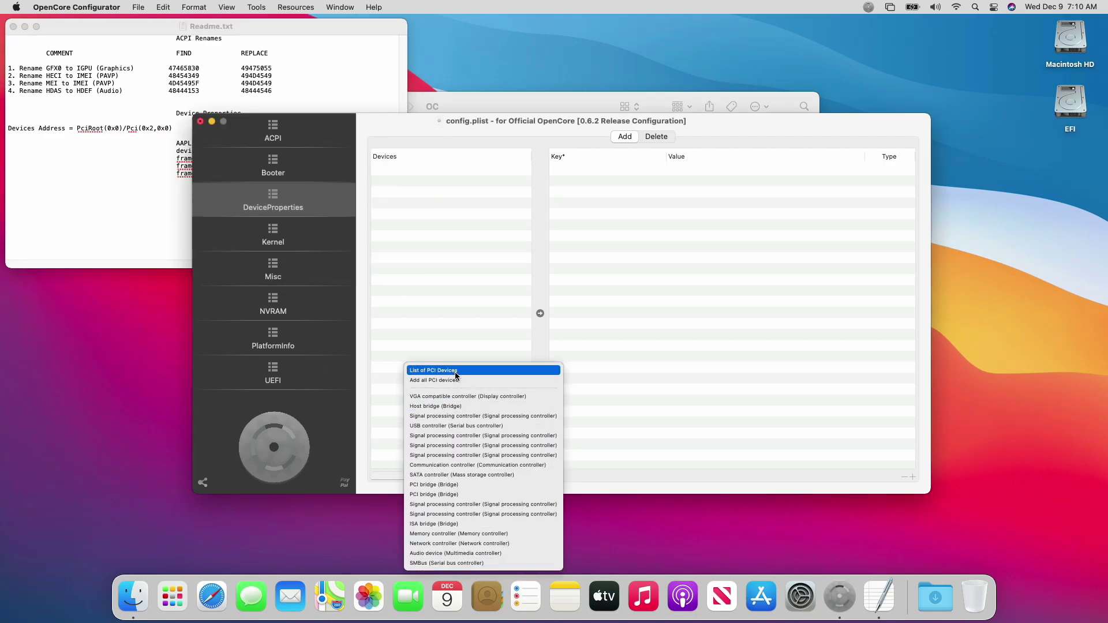
pyautogui.click(474, 396)
pyautogui.click(635, 172)
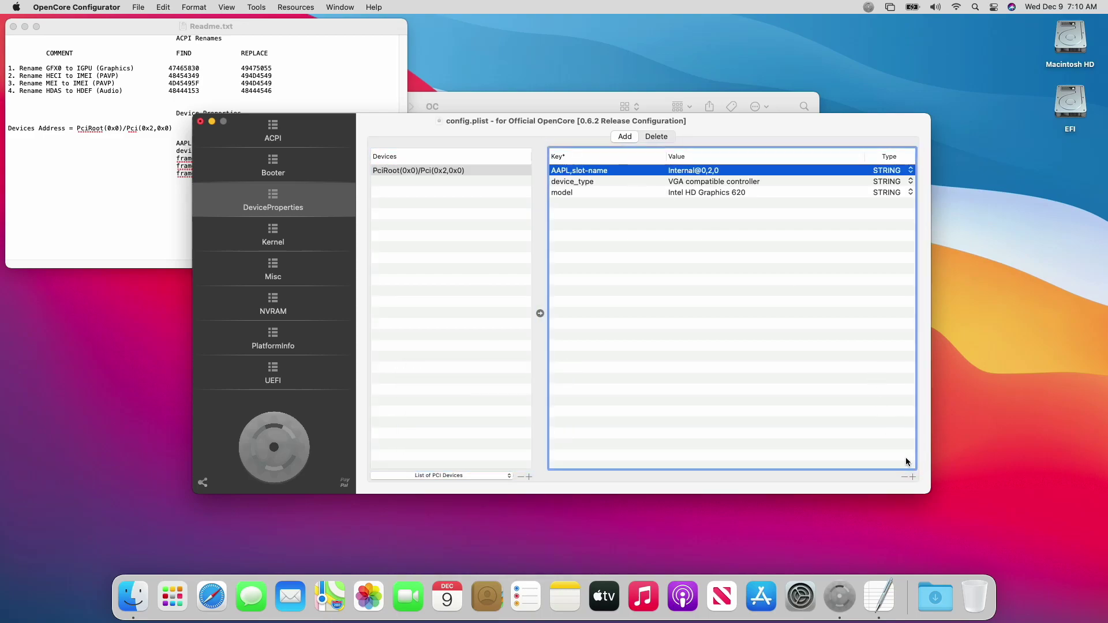
pyautogui.click(902, 479)
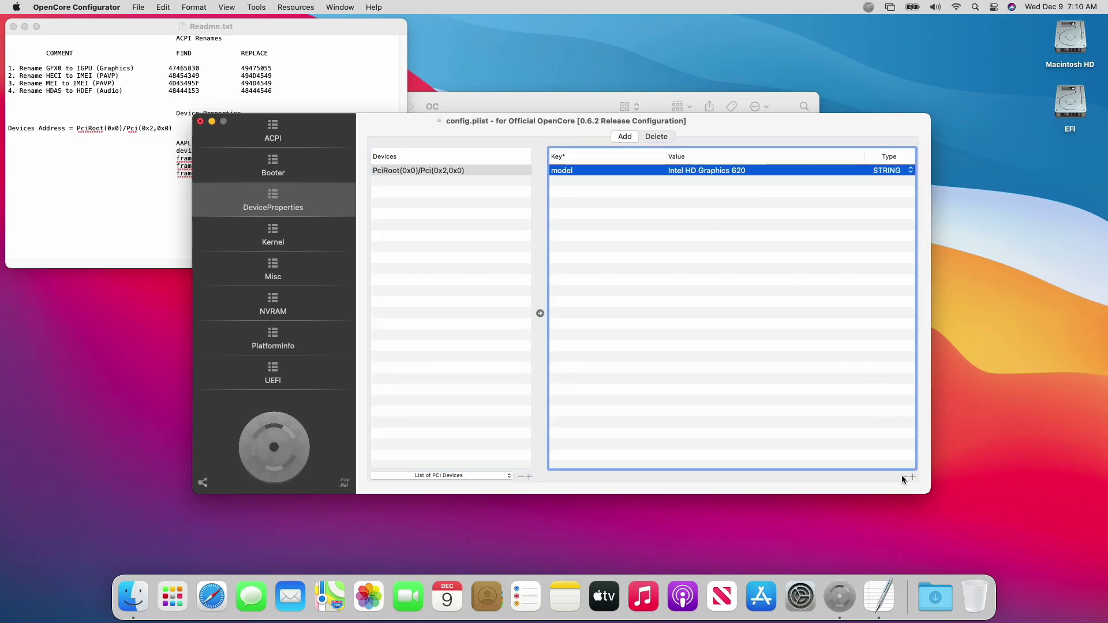
pyautogui.click(902, 478)
pyautogui.moveTo(458, 127); pyautogui.dragTo(544, 208)
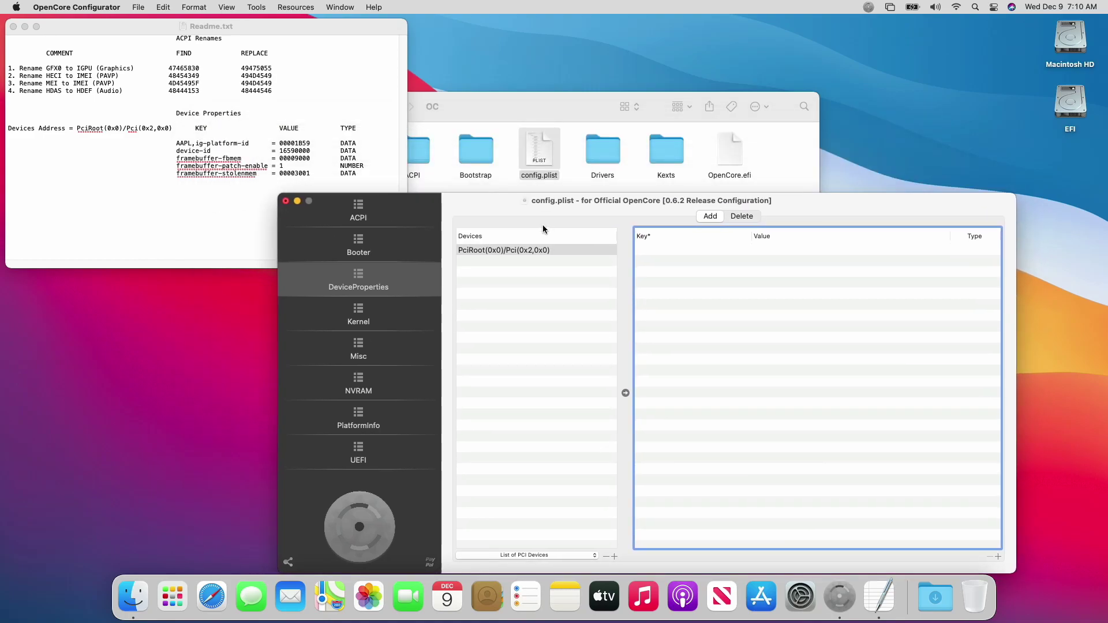
# Step: Add empty property rows and set AAPL,ig-platform-id to 00001B59 from the readme
pyautogui.click(999, 560)
pyautogui.click(999, 560)
pyautogui.click(999, 561)
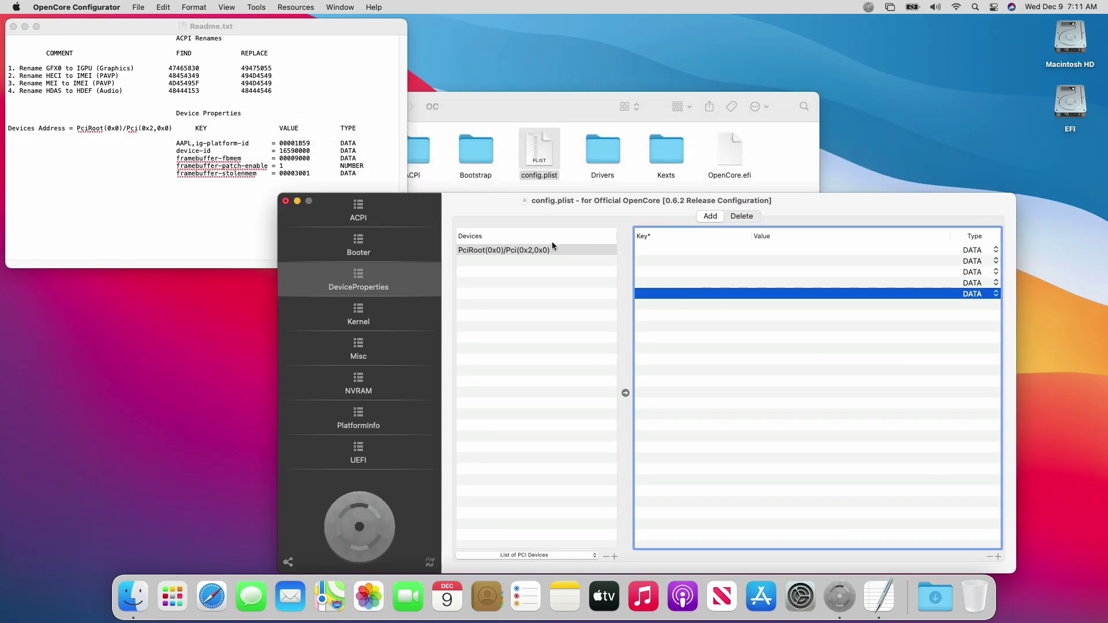
pyautogui.moveTo(249, 143); pyautogui.dragTo(176, 142)
pyautogui.press('super+c')
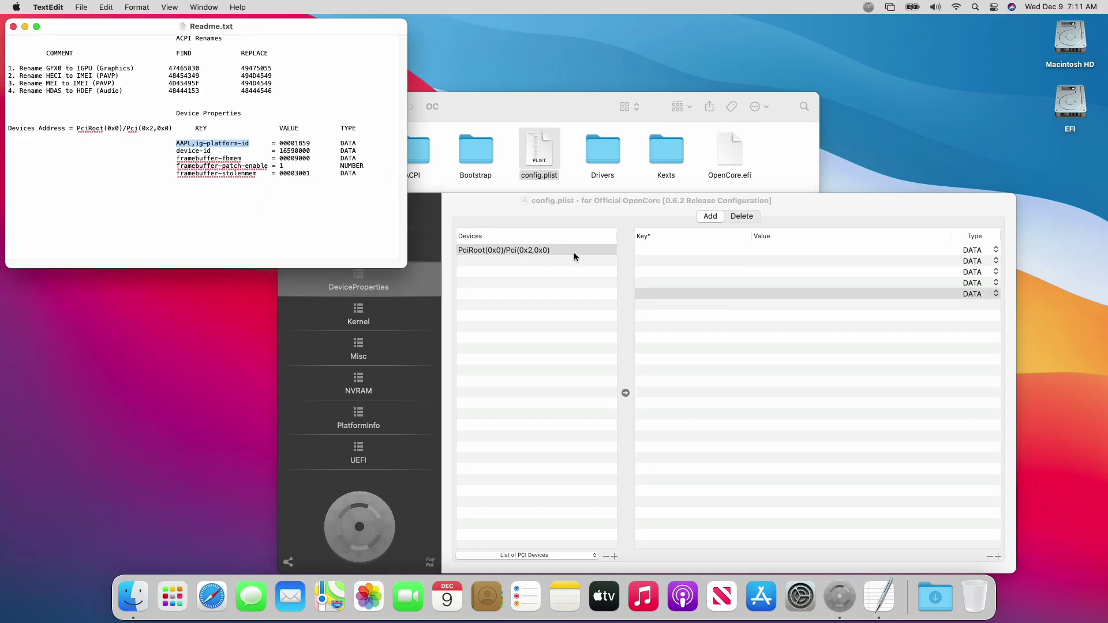
pyautogui.doubleClick(685, 251)
pyautogui.press('super+v')
pyautogui.moveTo(280, 143); pyautogui.dragTo(303, 144)
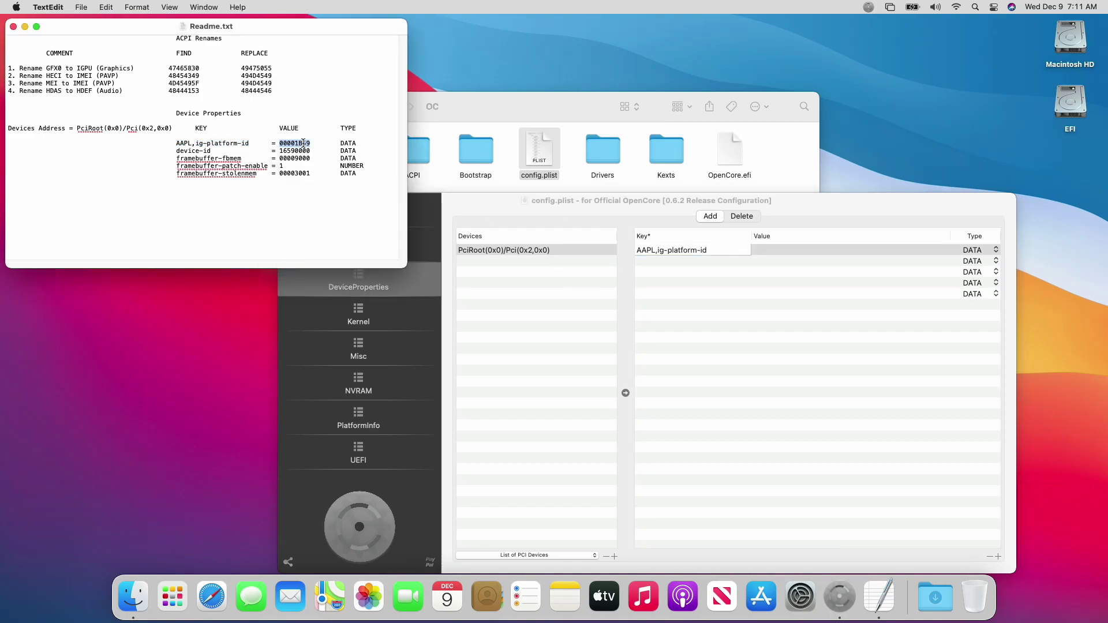
pyautogui.press('super+c')
pyautogui.doubleClick(766, 250)
pyautogui.press('super+v')
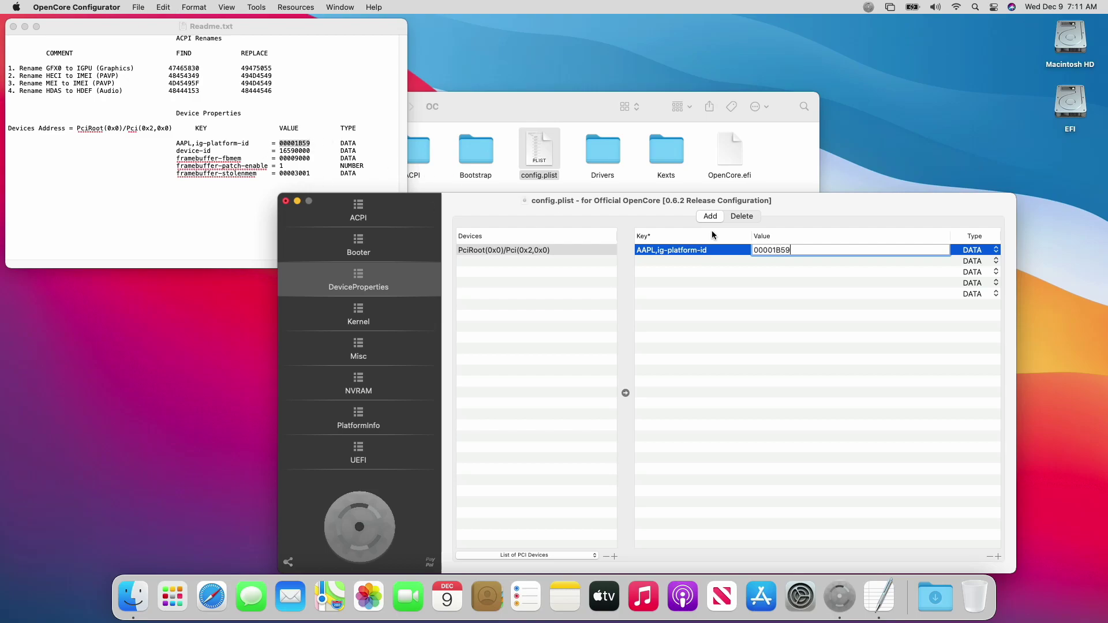
# Step: Set the device-id property to 16590000 from the readme
pyautogui.click(209, 150)
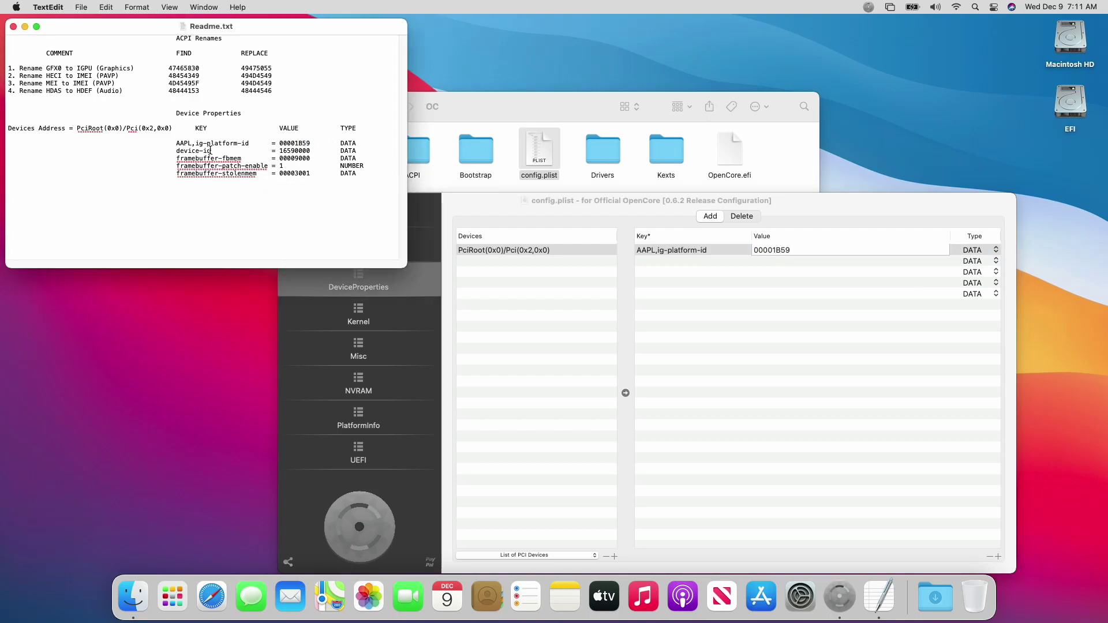
pyautogui.moveTo(211, 149); pyautogui.dragTo(173, 147)
pyautogui.press('super+c')
pyautogui.doubleClick(684, 261)
pyautogui.press('super+v')
pyautogui.moveTo(310, 150); pyautogui.dragTo(292, 151)
pyautogui.press('super+c')
pyautogui.doubleClick(788, 261)
pyautogui.press('super+v')
# Step: Set the framebuffer-fbmem property to 00009000 from the readme
pyautogui.click(199, 159)
pyautogui.moveTo(241, 158); pyautogui.dragTo(175, 158)
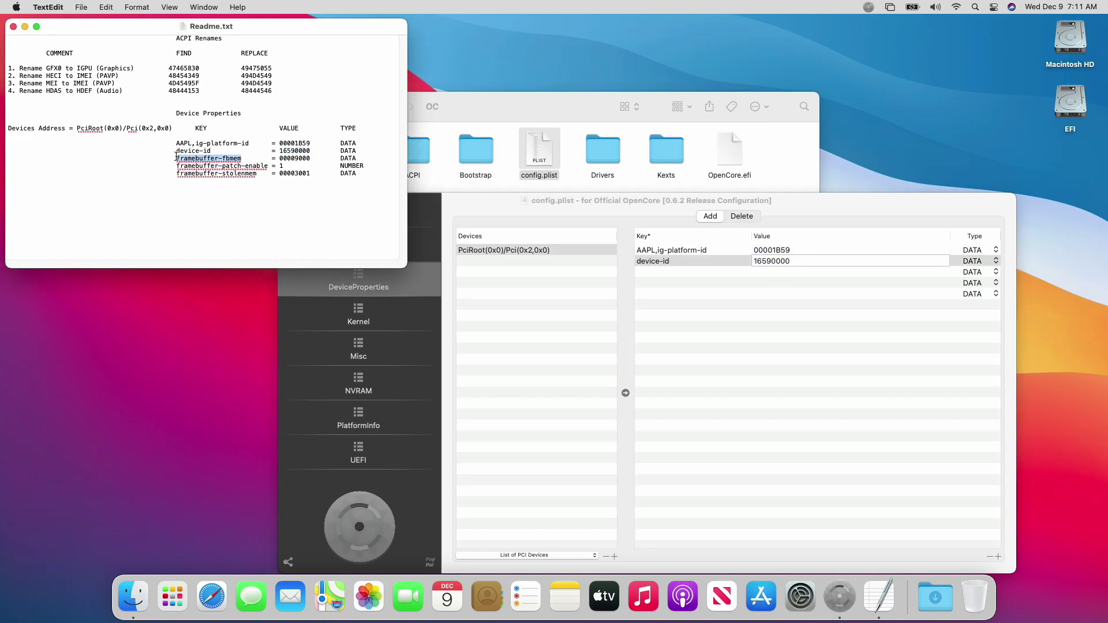
pyautogui.press('super+c')
pyautogui.doubleClick(690, 272)
pyautogui.press('super+v')
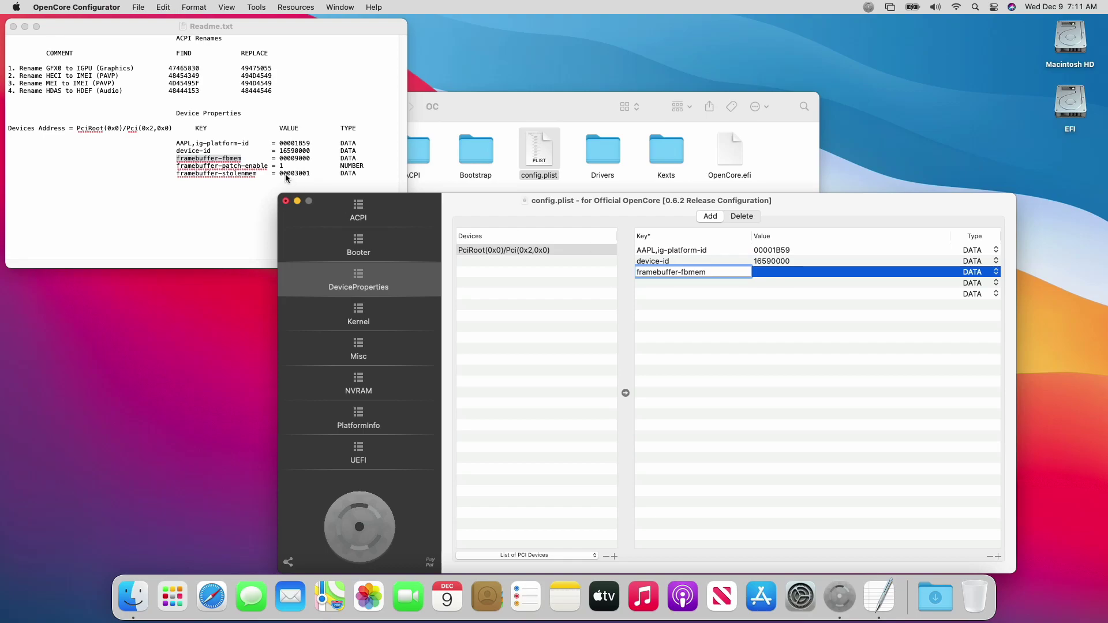
pyautogui.doubleClick(292, 159)
pyautogui.press('super+c')
pyautogui.doubleClick(780, 271)
pyautogui.press('super+v')
# Step: Add framebuffer-patch-enable with value 1 and type NUMBER
pyautogui.click(274, 168)
pyautogui.moveTo(270, 166); pyautogui.dragTo(177, 165)
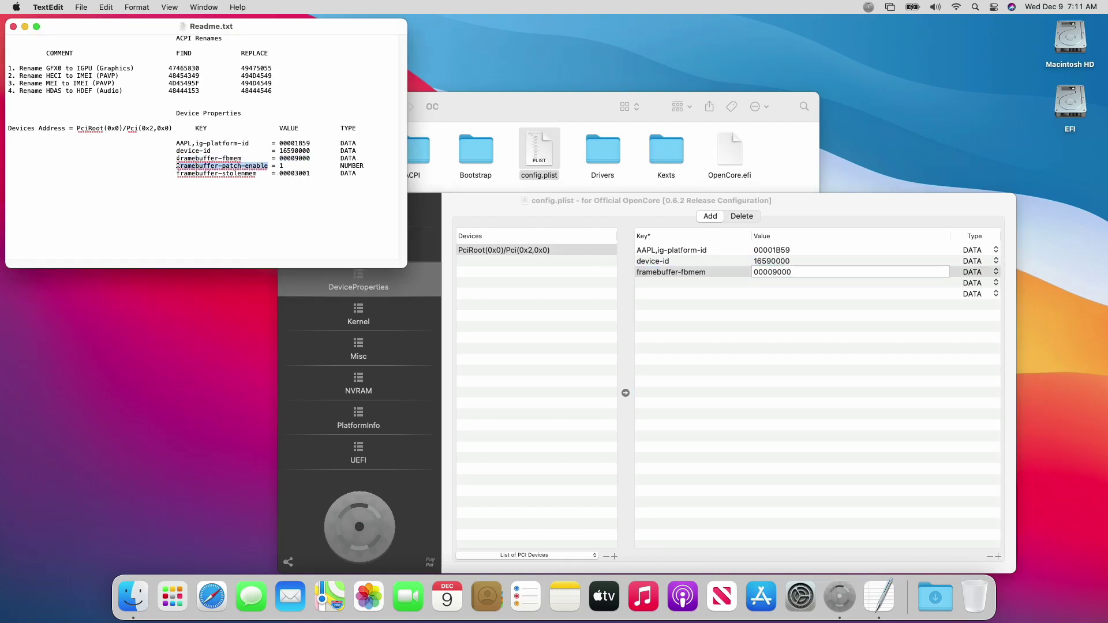
pyautogui.press('super+c')
pyautogui.doubleClick(684, 283)
pyautogui.press('super+v')
pyautogui.click(773, 284)
pyautogui.click(996, 283)
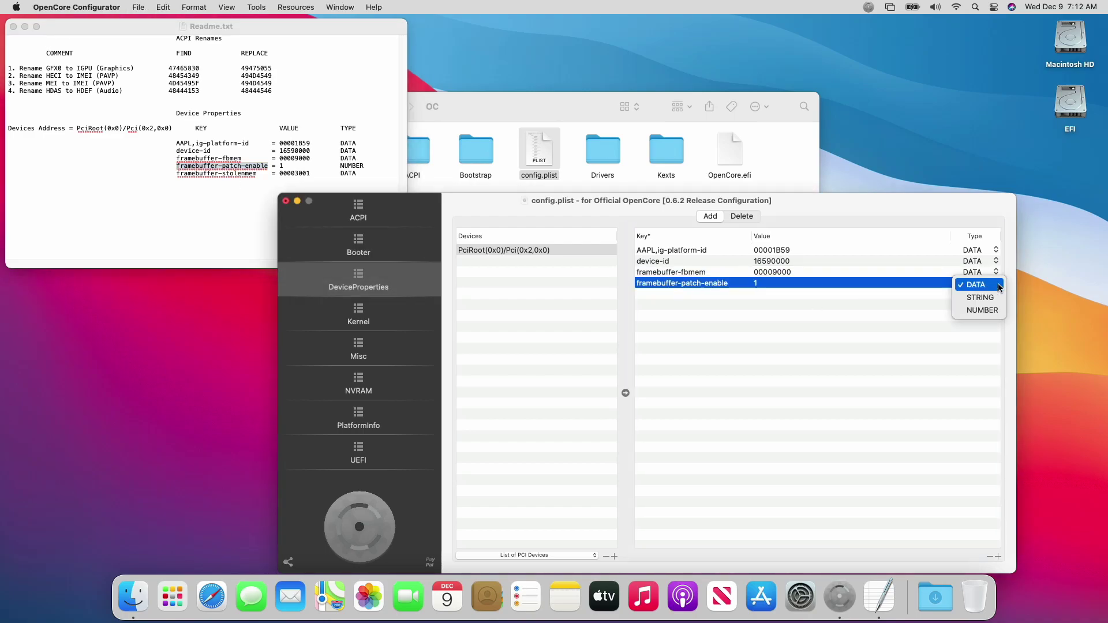
pyautogui.click(979, 305)
# Step: Set the framebuffer-stolenmem property to 00003001 from the readme
pyautogui.moveTo(256, 174); pyautogui.dragTo(177, 174)
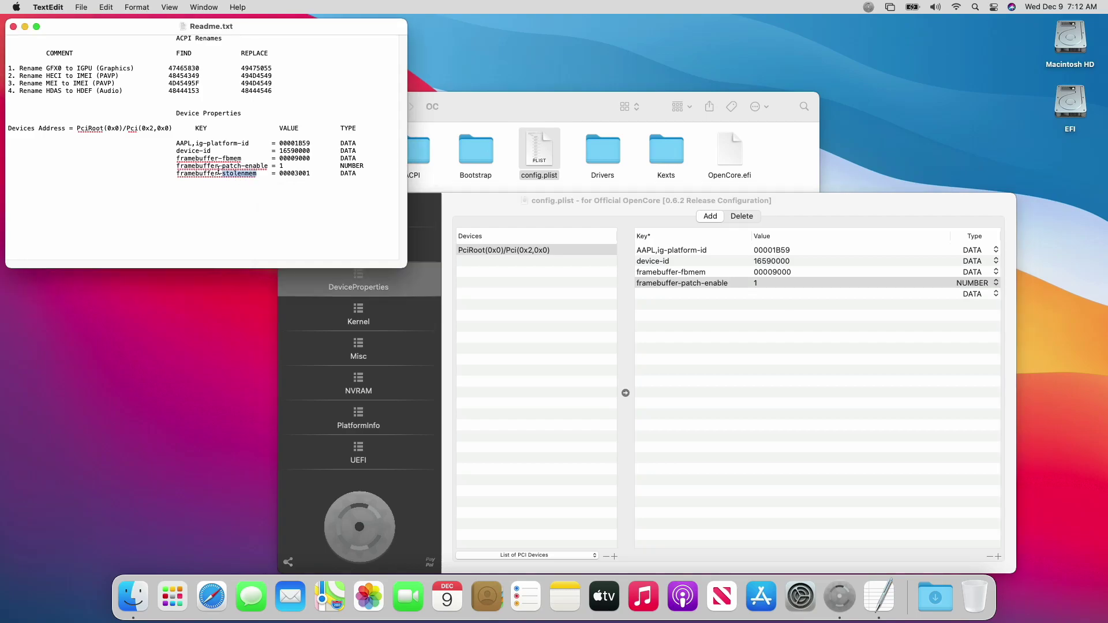
pyautogui.press('super+c')
pyautogui.doubleClick(684, 294)
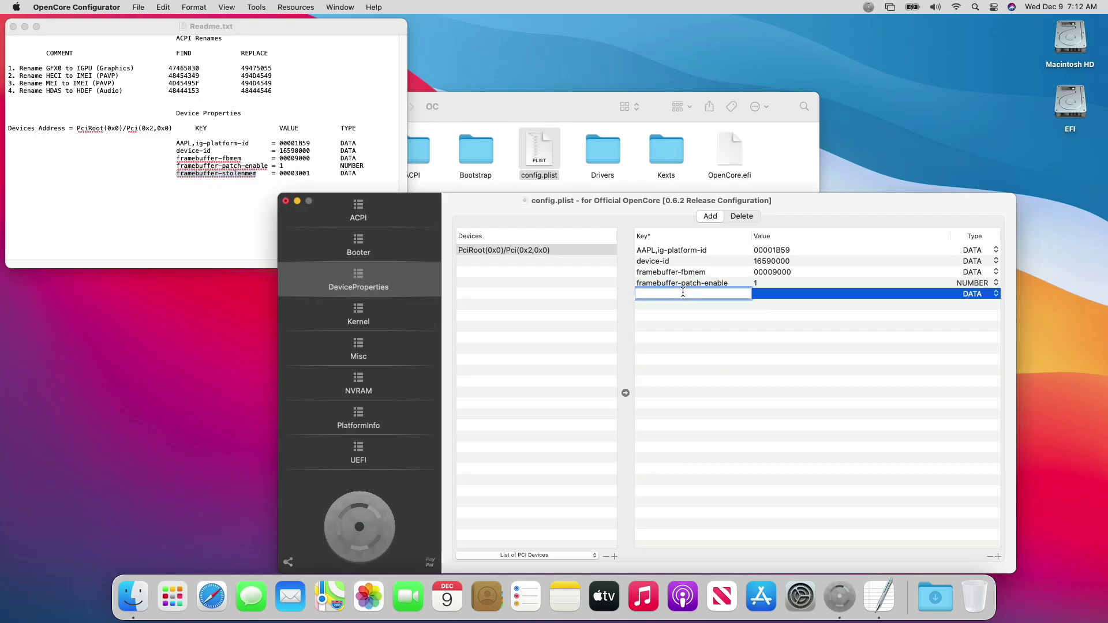
pyautogui.press('super+v')
pyautogui.doubleClick(297, 173)
pyautogui.press('super+c')
pyautogui.doubleClick(792, 294)
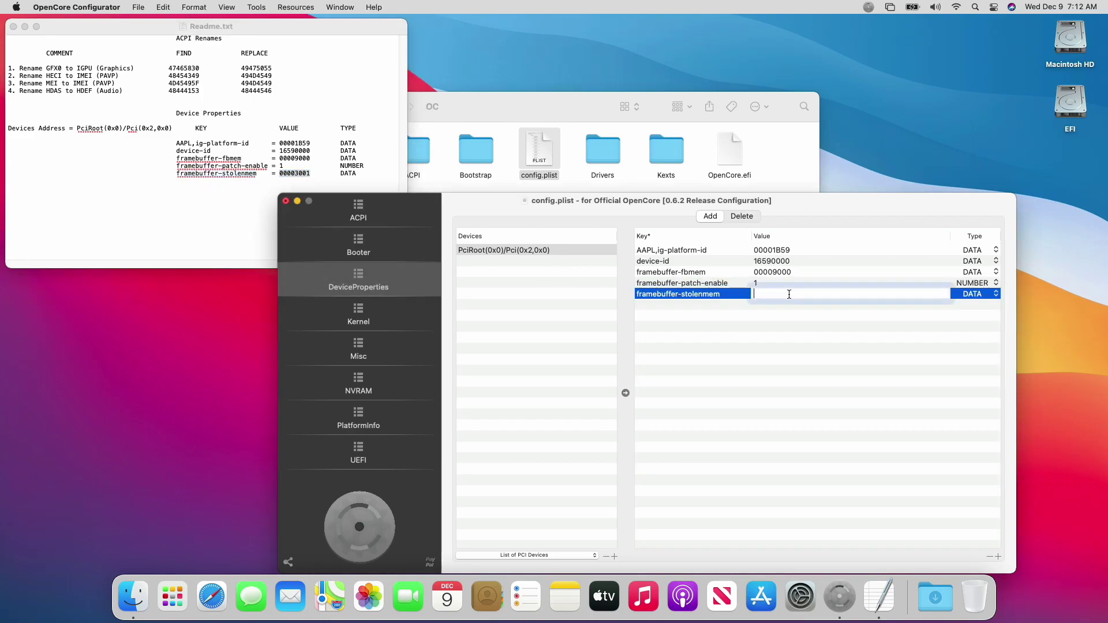
pyautogui.press('super+v')
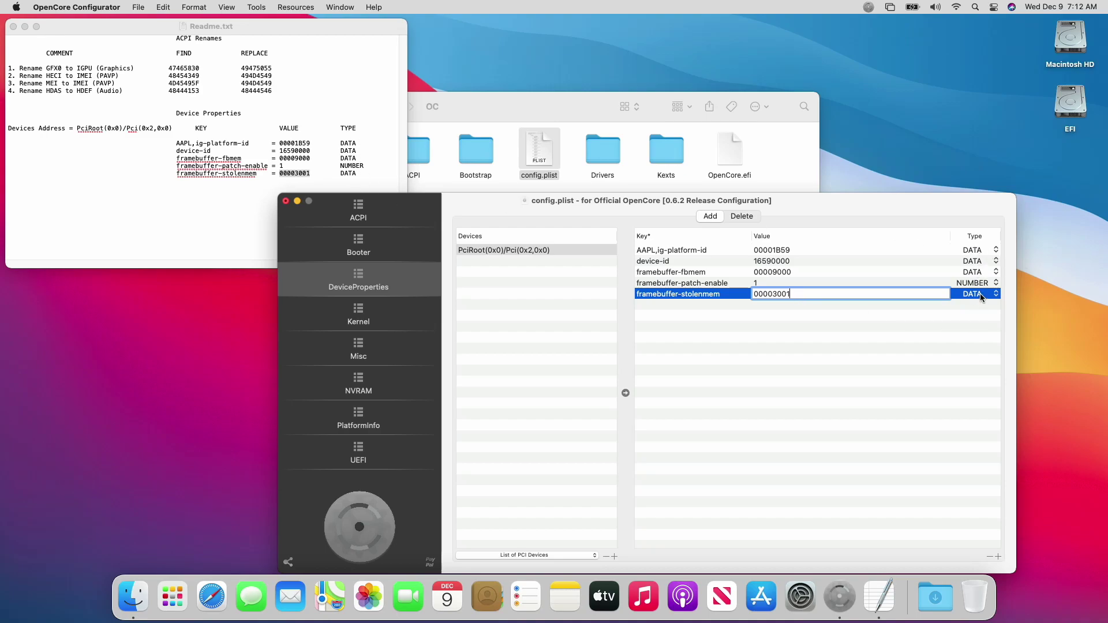
# Step: Close Readme.txt, save config.plist when closing it, and close the OC folder window
pyautogui.click(14, 27)
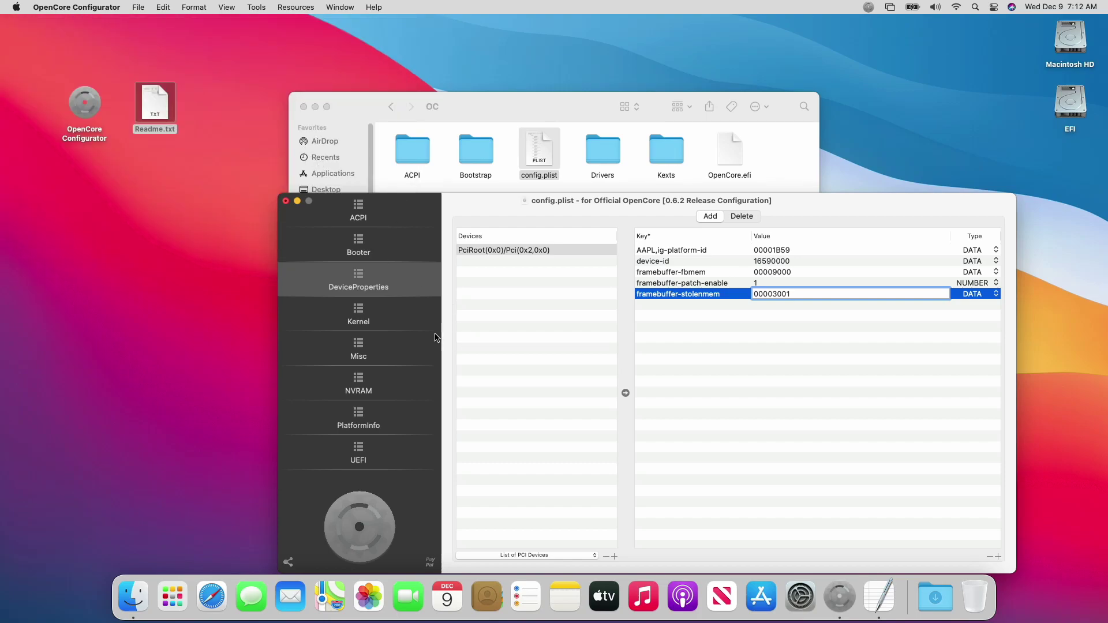
pyautogui.click(728, 337)
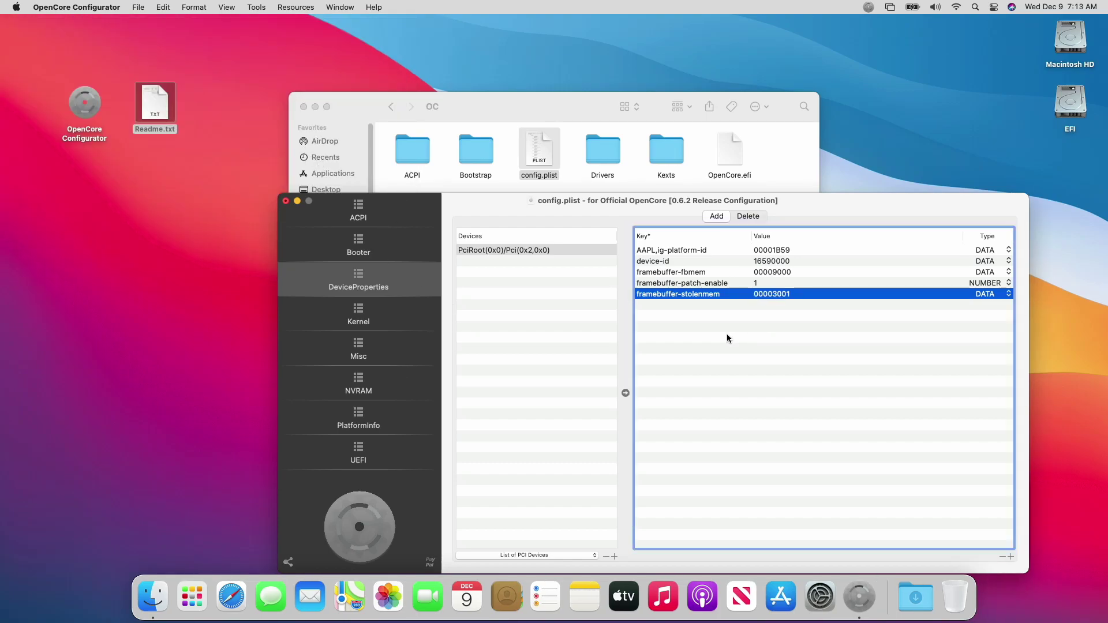
pyautogui.click(287, 205)
pyautogui.click(651, 424)
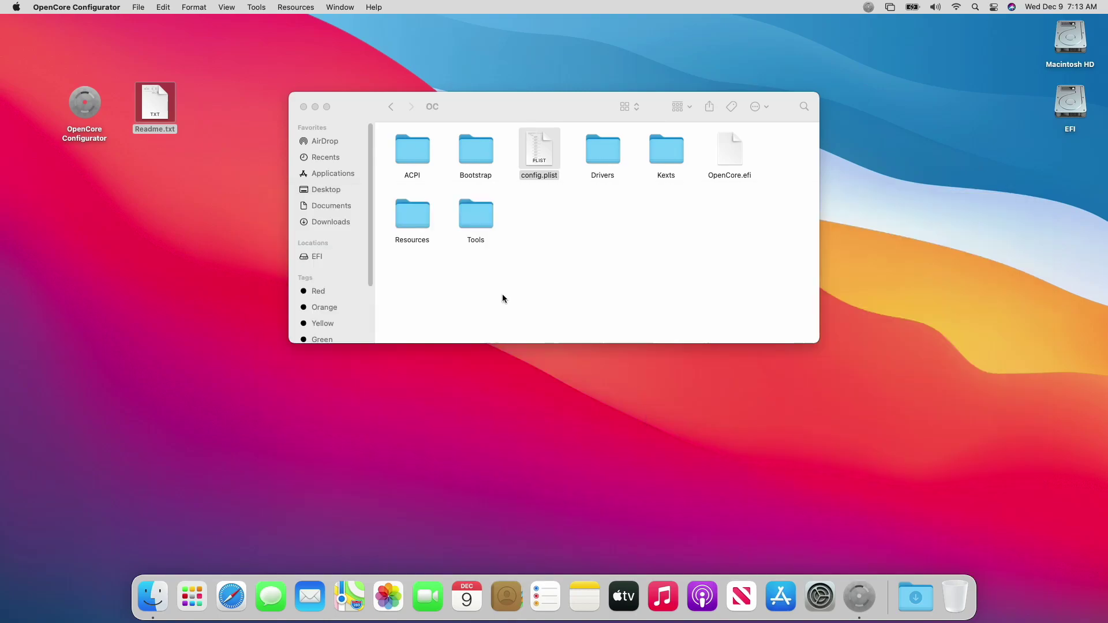
pyautogui.click(303, 106)
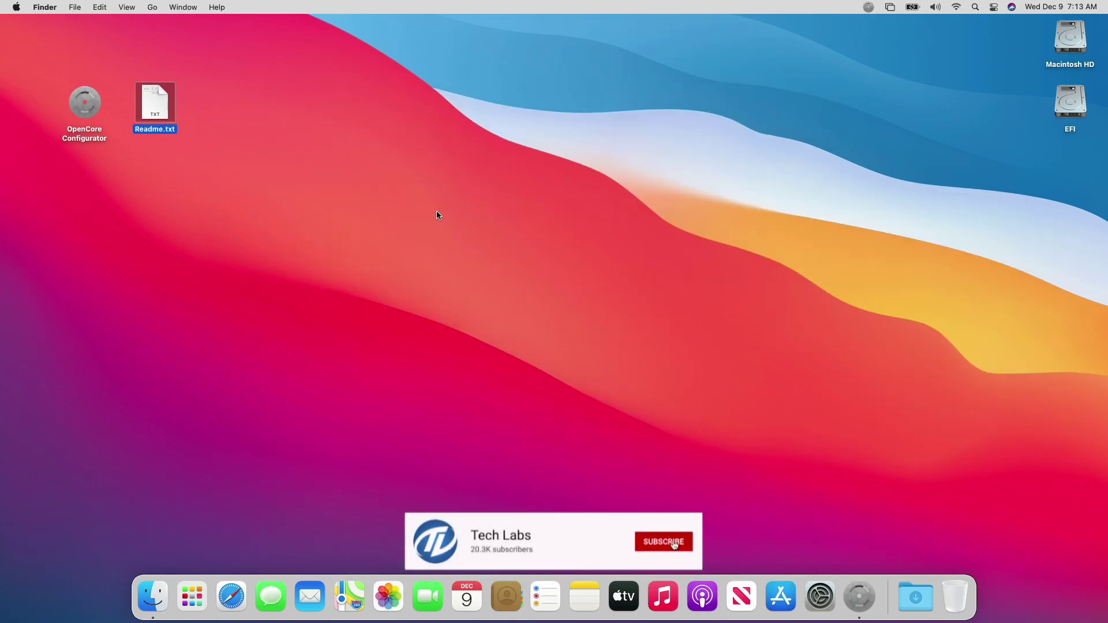
pyautogui.click(437, 214)
# Step: Quit OpenCore Configurator from the Dock, eject the EFI disk, and request a restart
pyautogui.rightClick(859, 597)
pyautogui.click(886, 555)
pyautogui.rightClick(1071, 101)
pyautogui.click(961, 116)
pyautogui.click(16, 7)
pyautogui.click(35, 117)
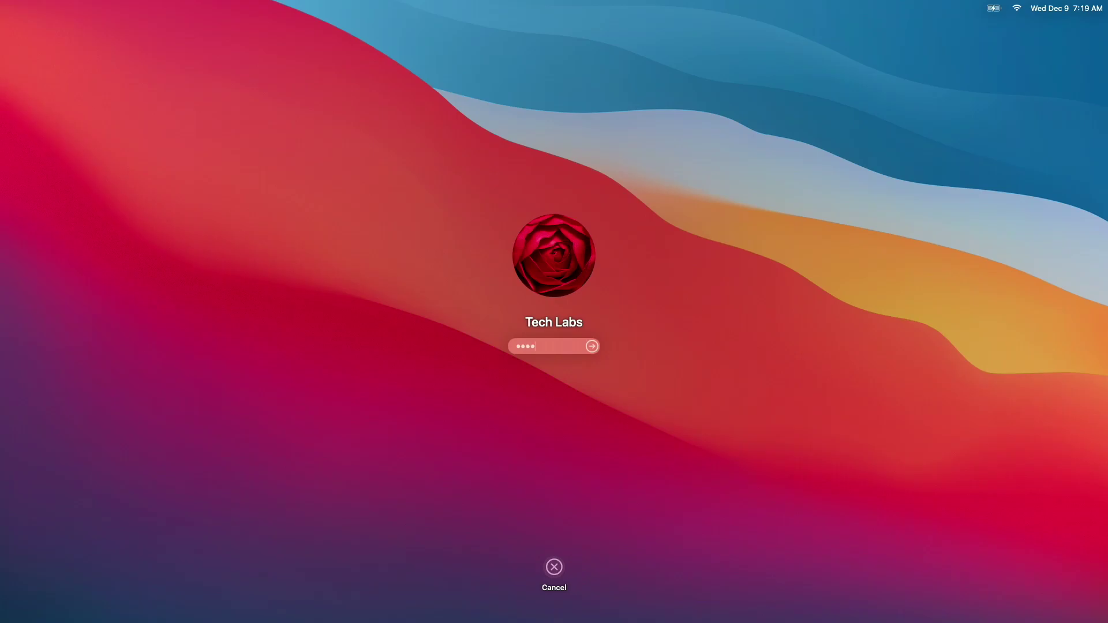
# Step: Log in and confirm About This Mac lists Intel HD Graphics 620 1536 MB
pyautogui.press('Return')
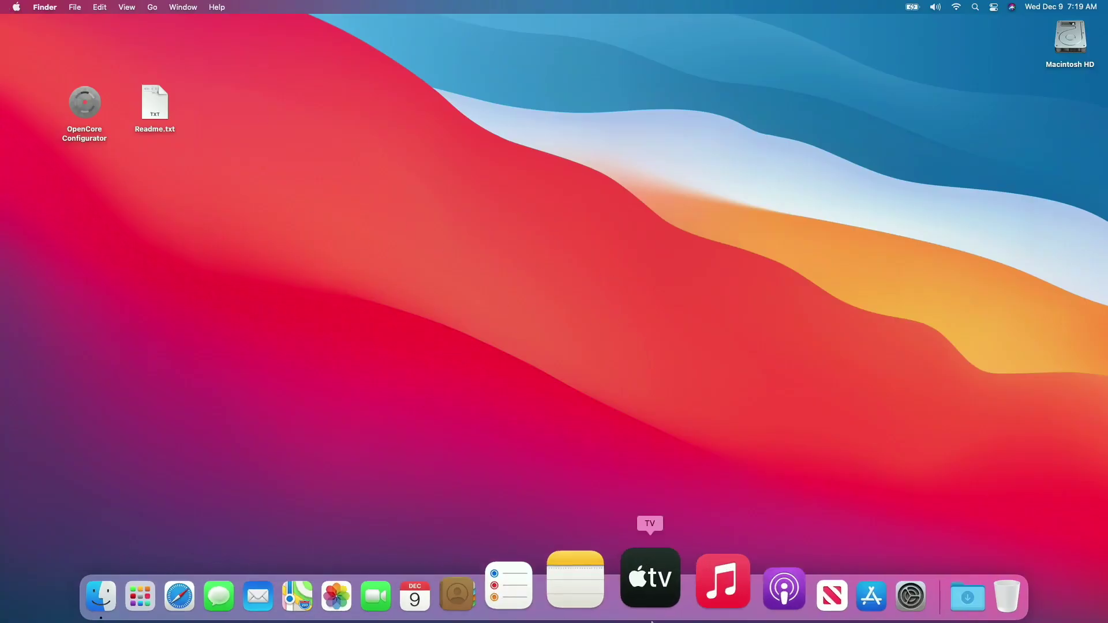
pyautogui.click(17, 7)
pyautogui.click(35, 24)
pyautogui.tripleClick(625, 232)
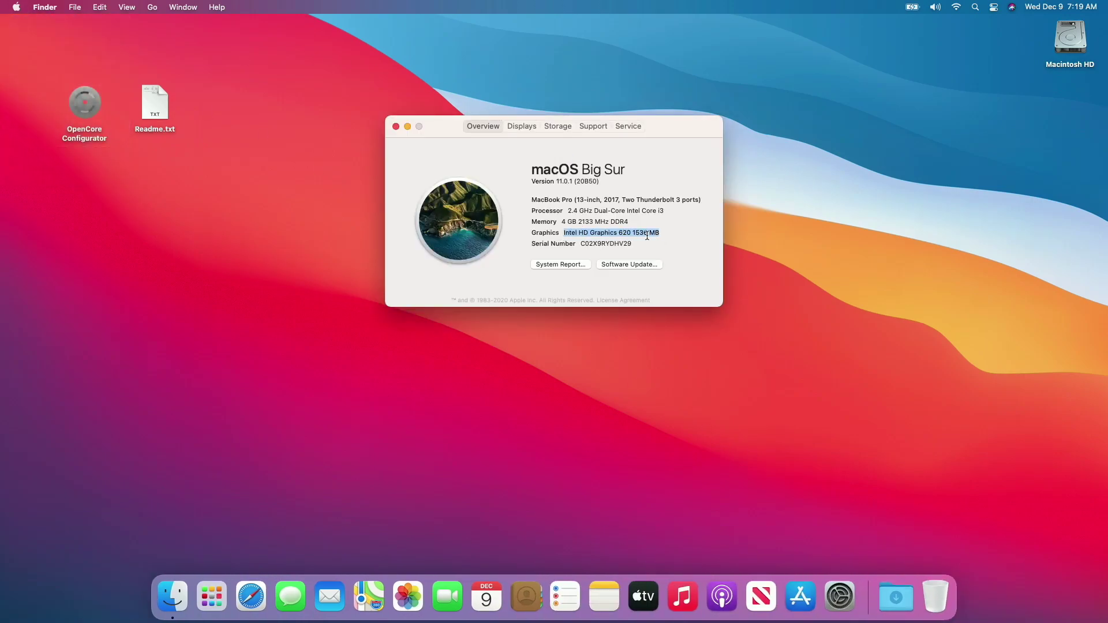
pyautogui.click(660, 250)
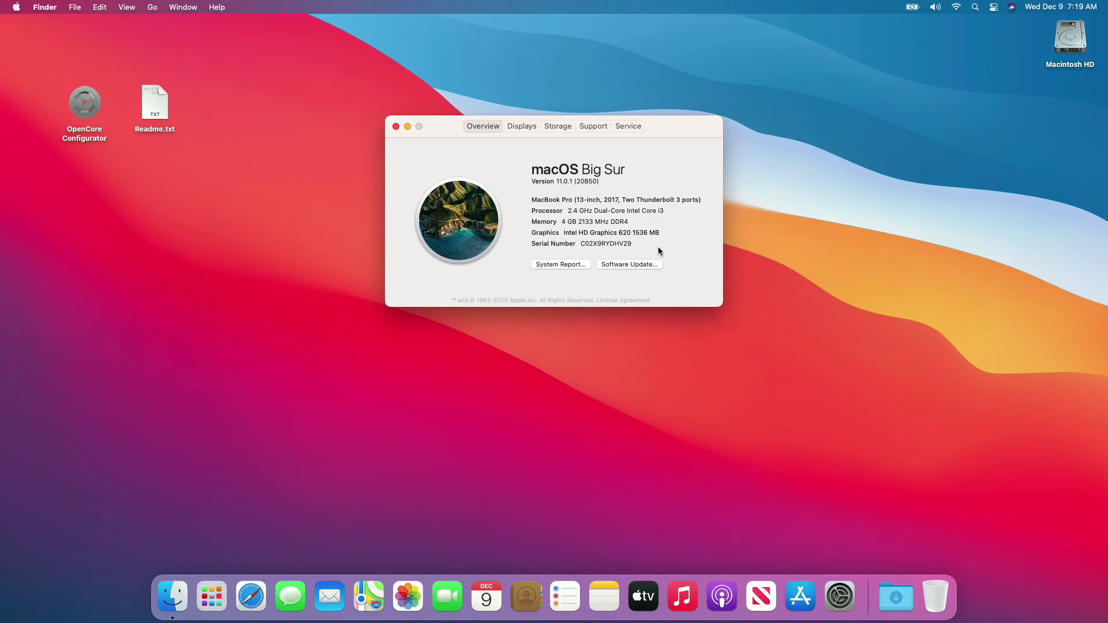